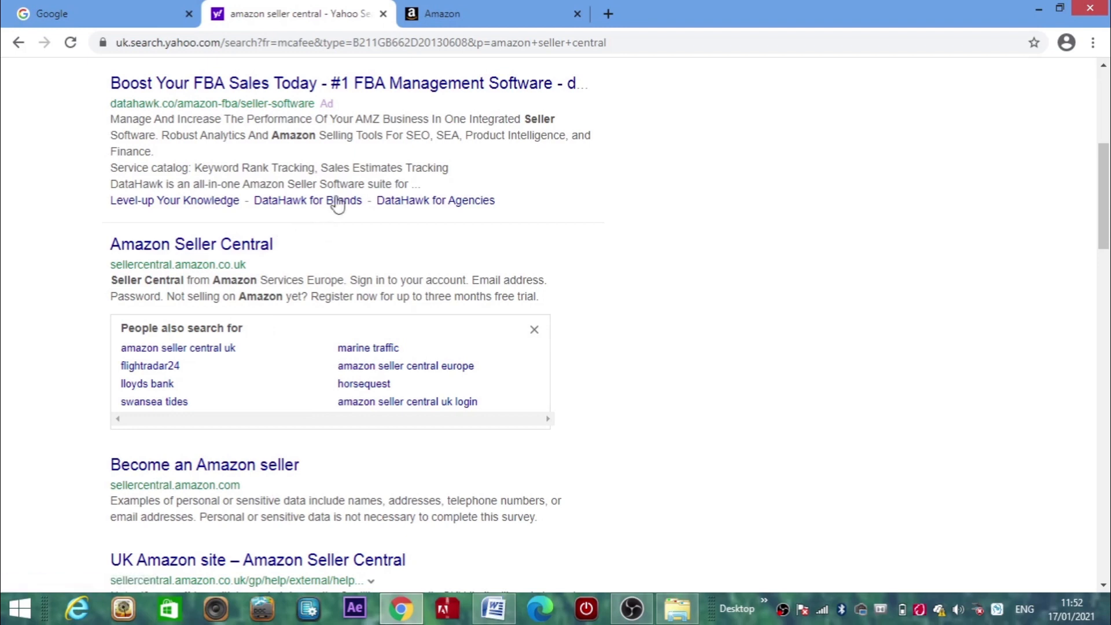
# Open Seller Central's Upload & Manage Videos page and go to the Amazon Brand Registry site from there
pyautogui.click(442, 13)
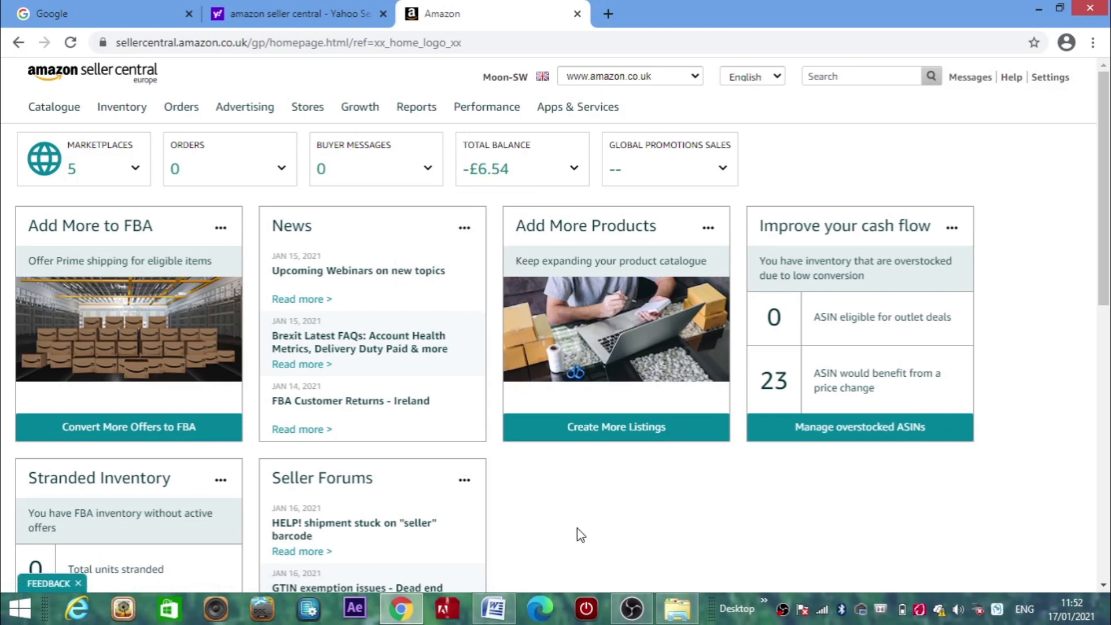
pyautogui.moveTo(122, 116)
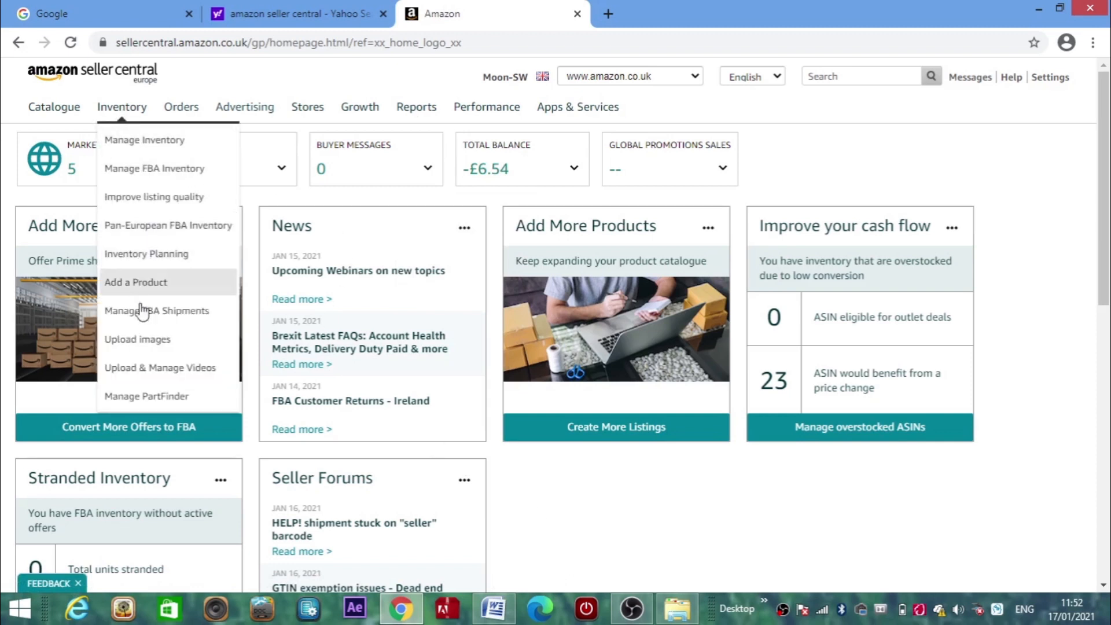
pyautogui.click(137, 370)
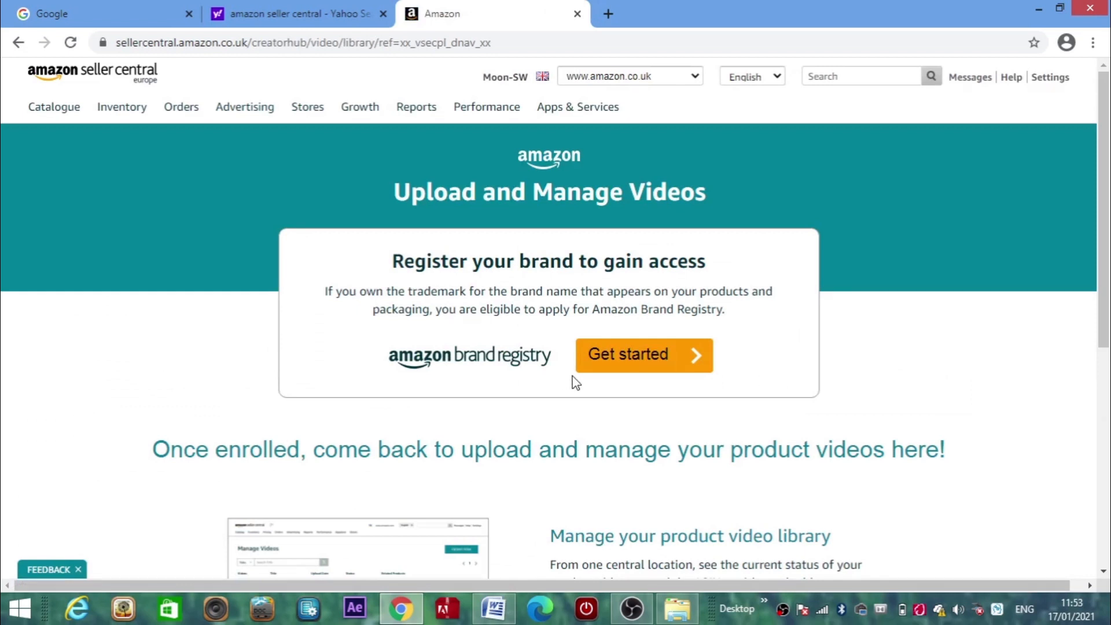
pyautogui.click(638, 365)
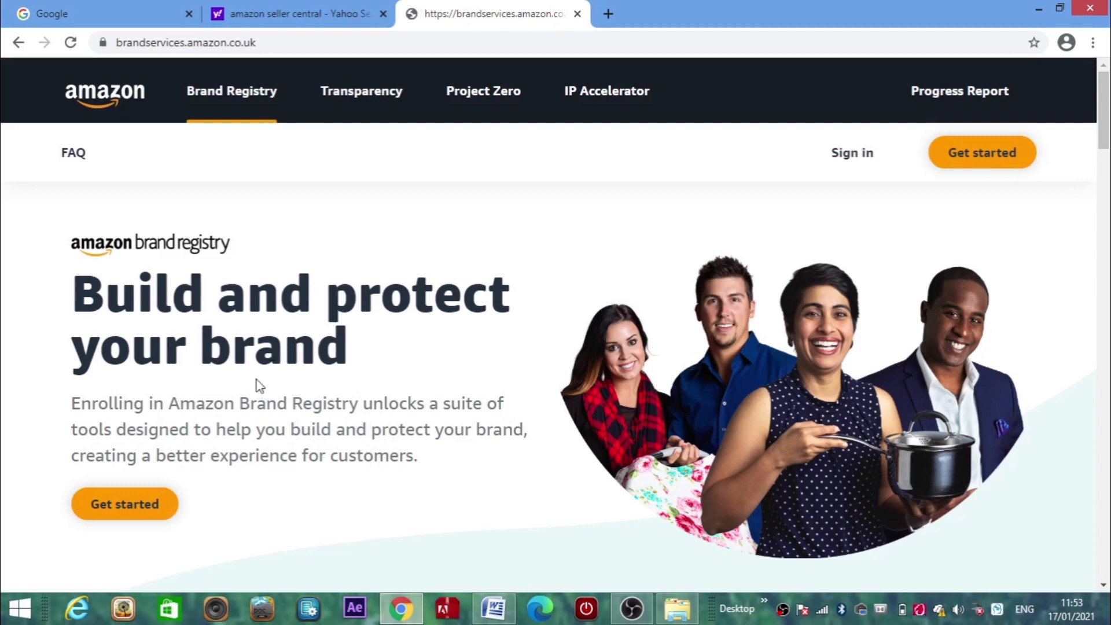
# Review the Brand Registry eligibility requirements and choose to enrol in the United Kingdom marketplace
pyautogui.click(133, 508)
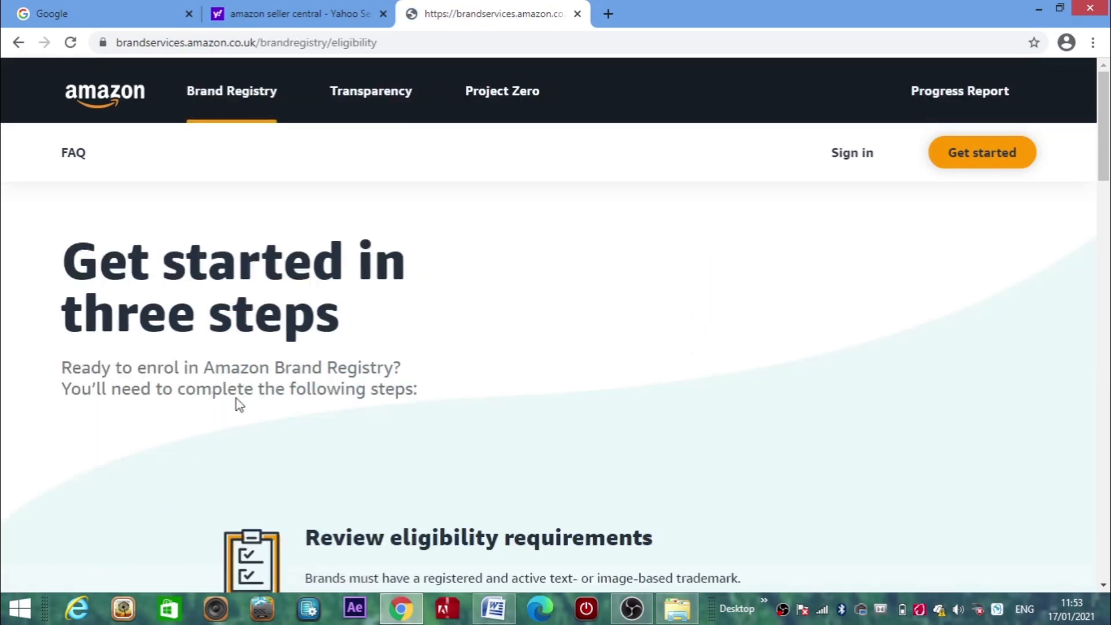
pyautogui.scroll(-6, 270, 369)
pyautogui.scroll(-14, 270, 369)
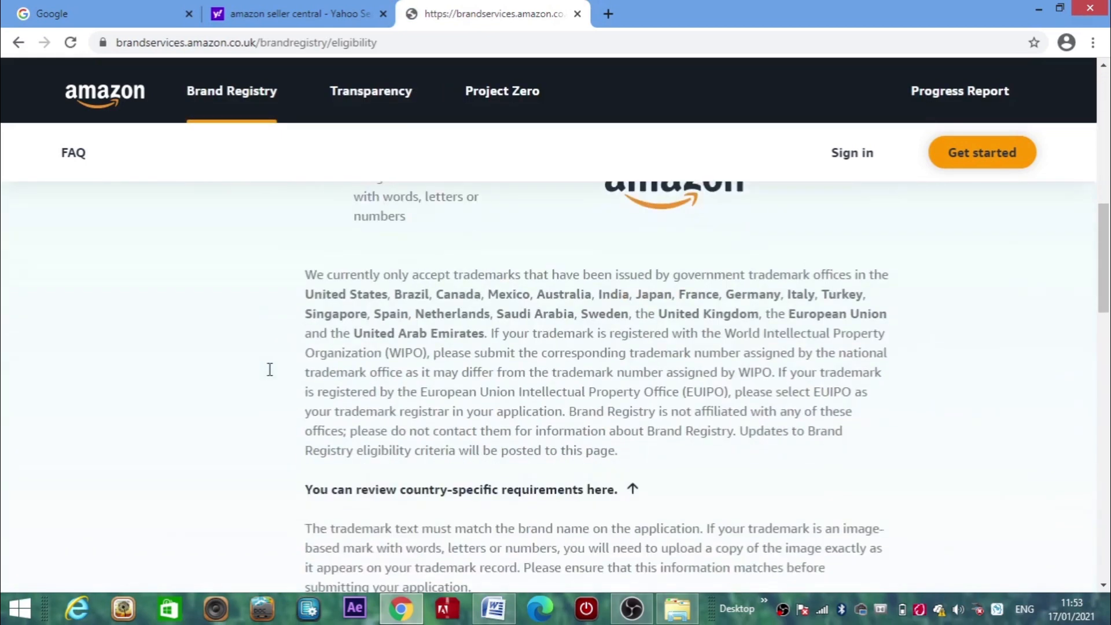
pyautogui.scroll(-5, 266, 376)
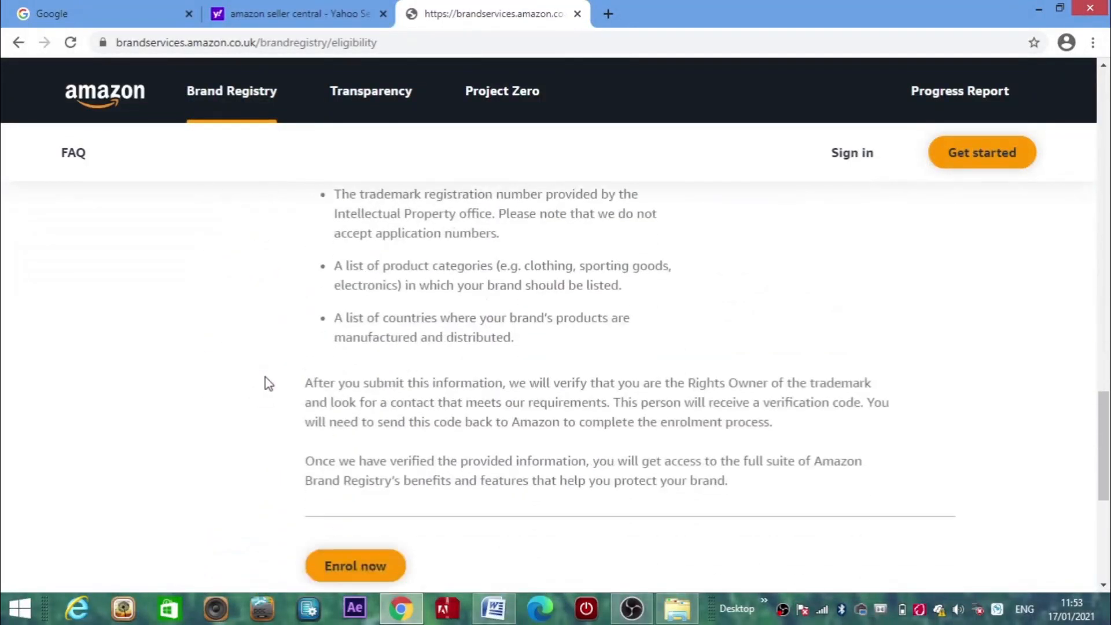
pyautogui.click(359, 515)
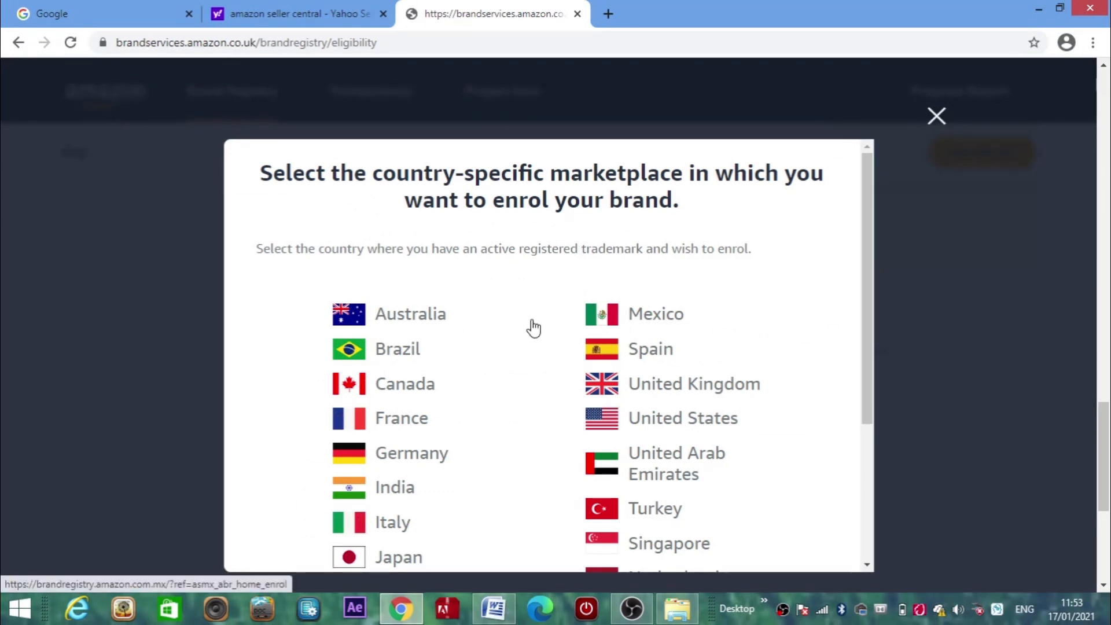
pyautogui.click(647, 392)
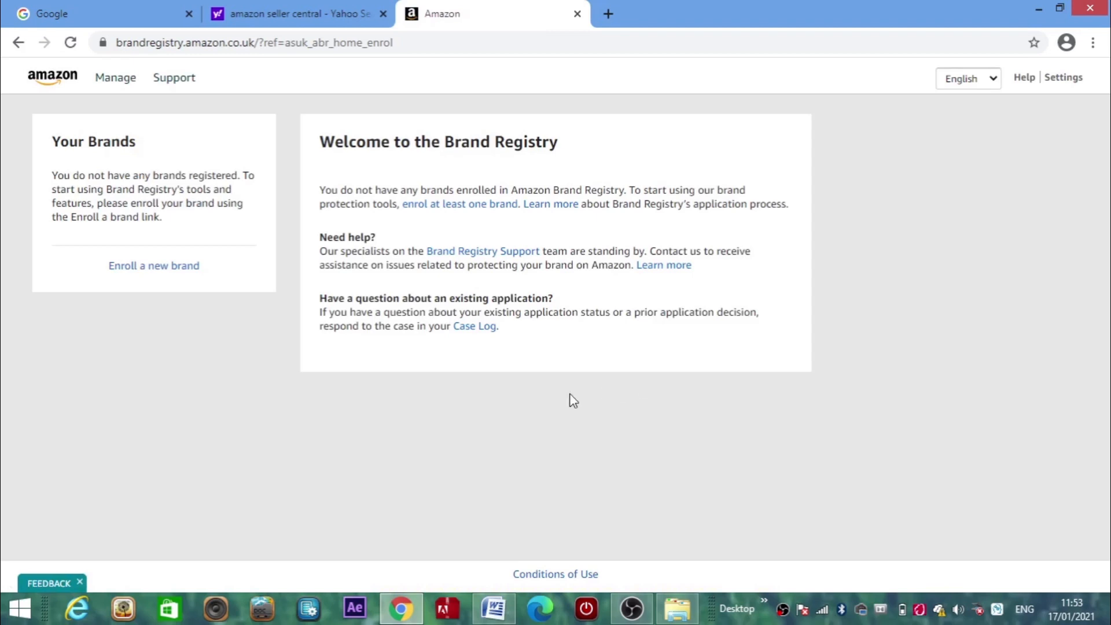
# Start enrolling a new brand and enter Moon as the brand name
pyautogui.click(180, 267)
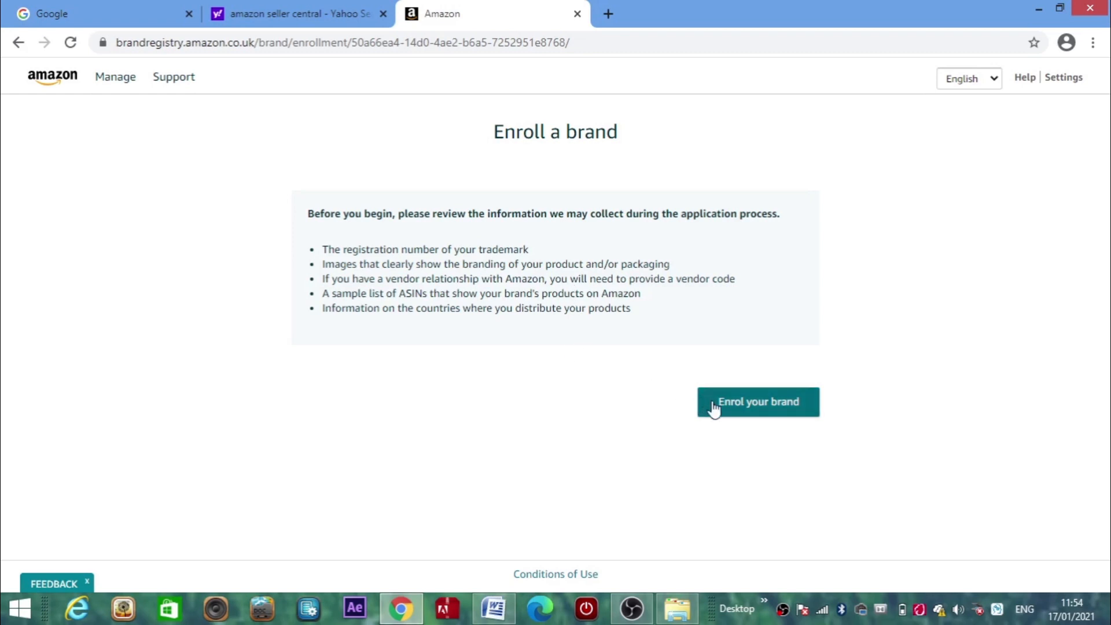
pyautogui.click(739, 408)
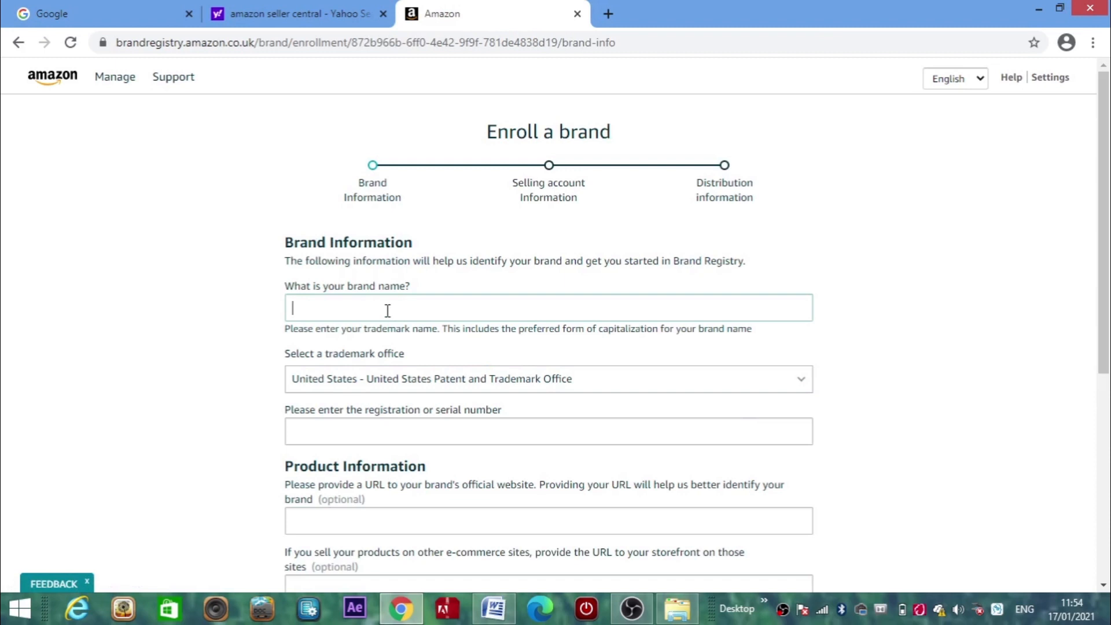
pyautogui.write('mOON')
pyautogui.press('BackSpace')
pyautogui.press('BackSpace')
pyautogui.press('BackSpace')
pyautogui.press('BackSpace')
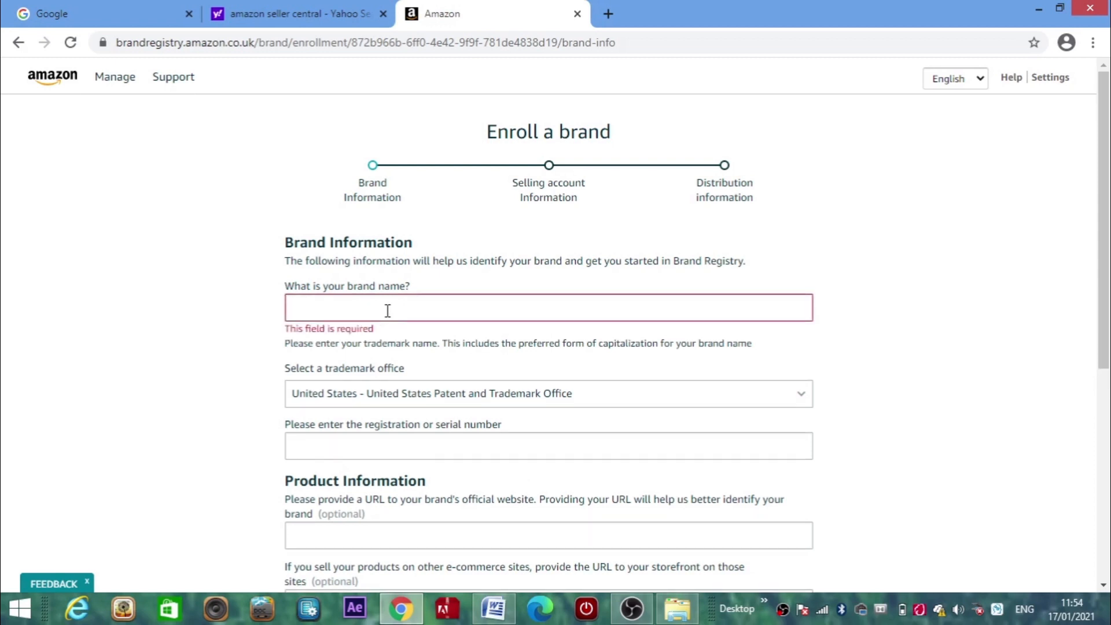
pyautogui.write('Moon')
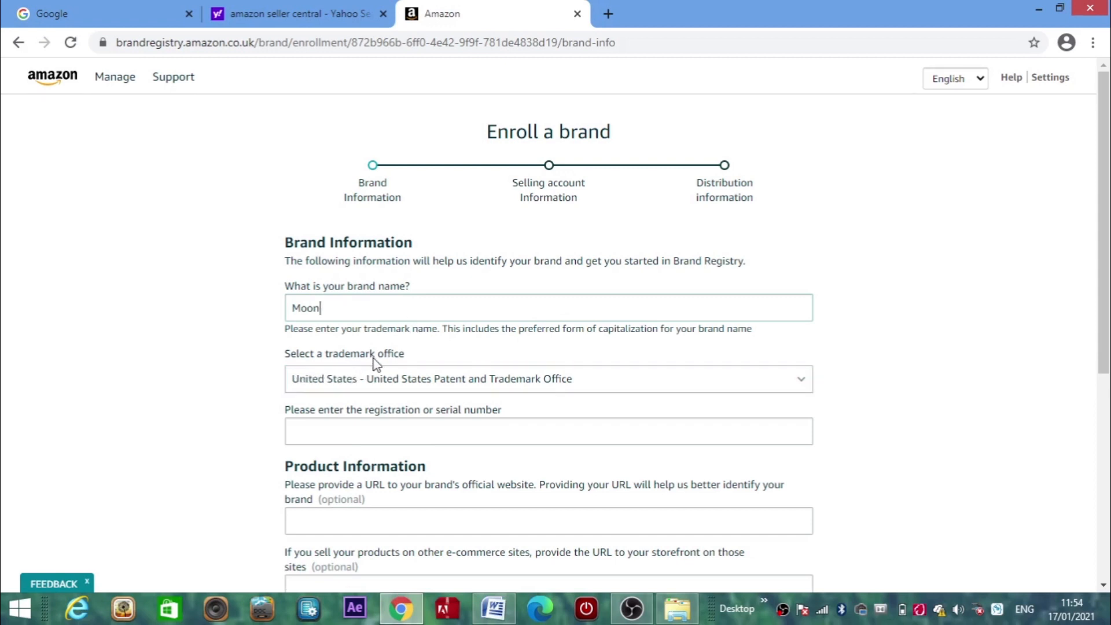
pyautogui.click(800, 391)
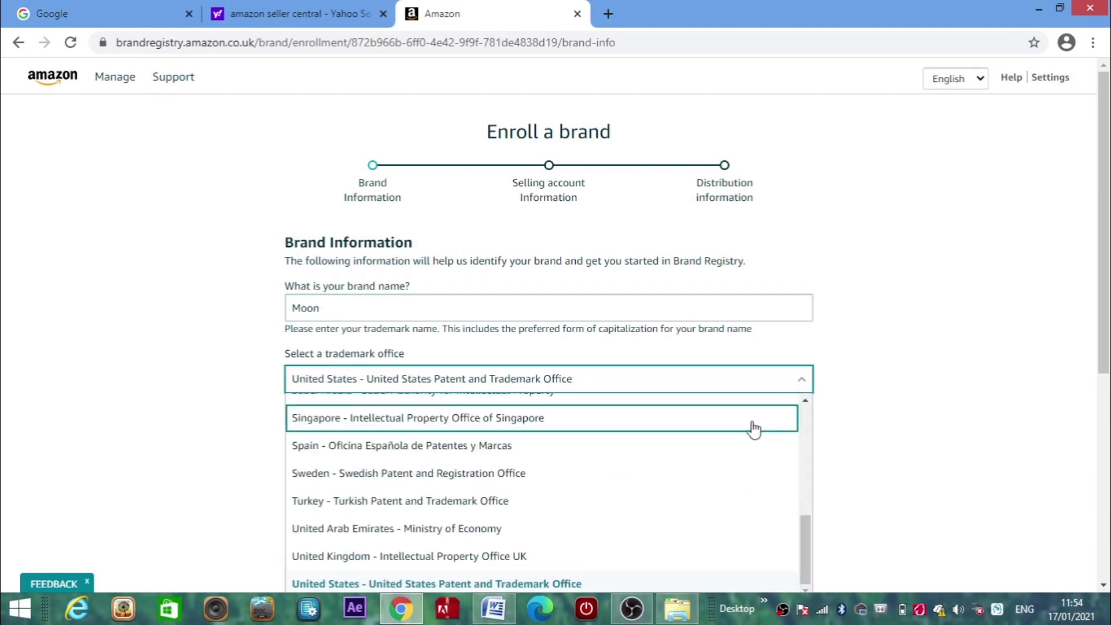
pyautogui.click(499, 558)
pyautogui.scroll(-1, 551, 503)
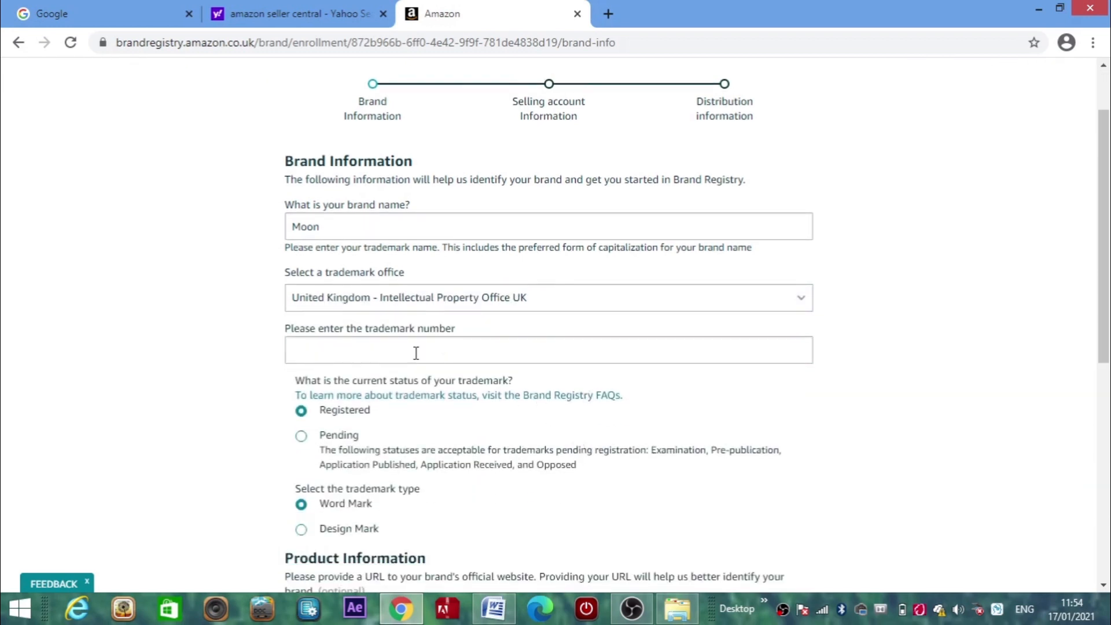
pyautogui.click(345, 356)
pyautogui.write('UK0000')
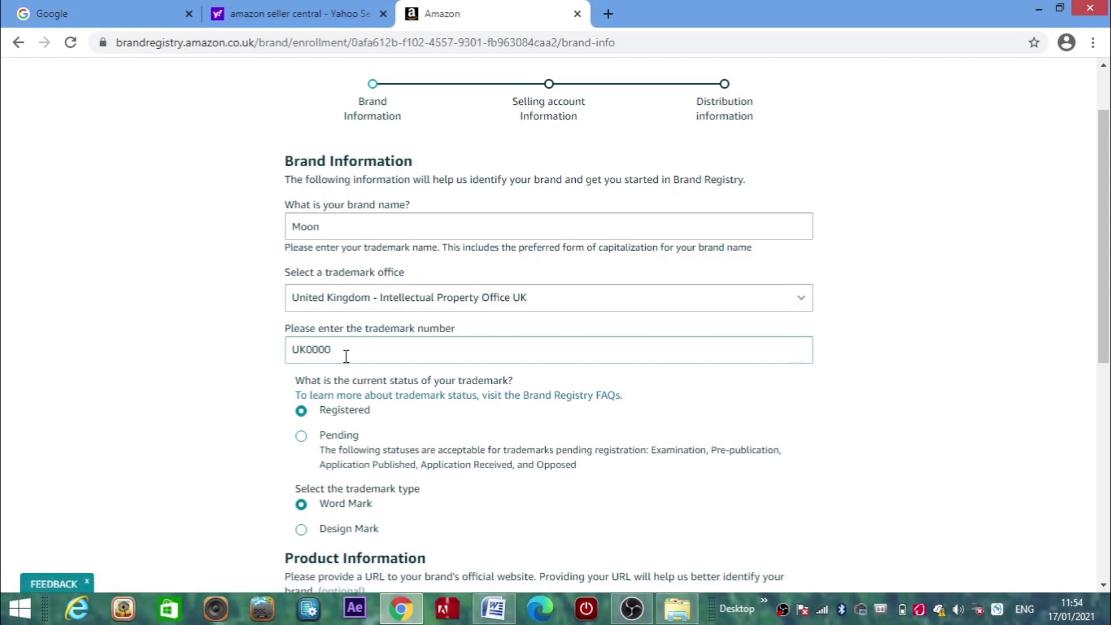
pyautogui.write('3519485')
pyautogui.scroll(-1, 405, 370)
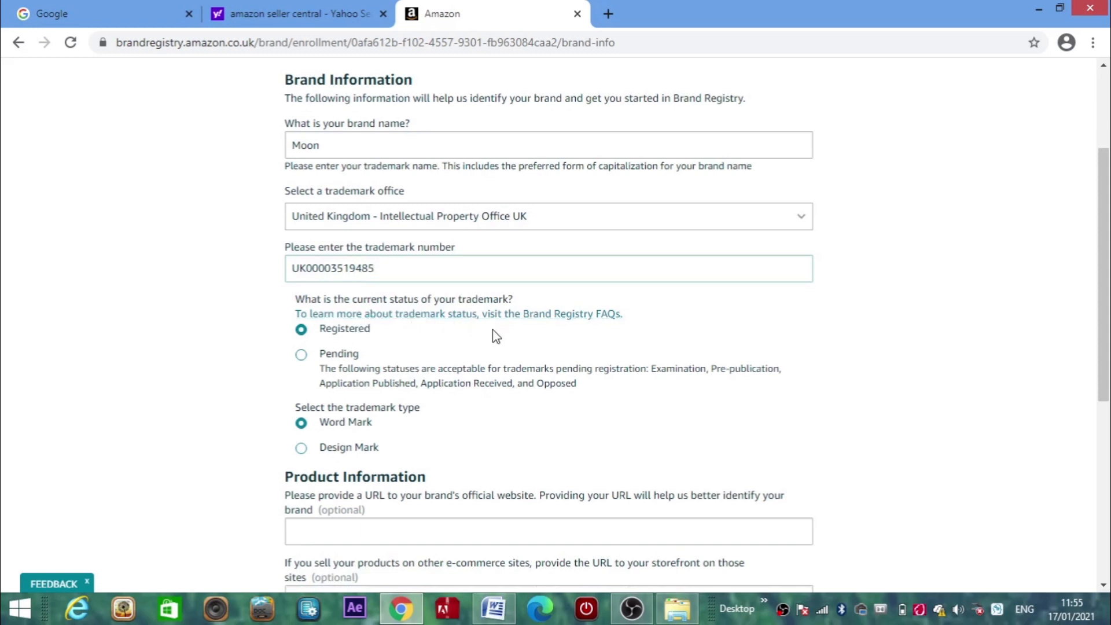
# Set the trademark status to Registered and the trademark type to Design Mark
pyautogui.click(303, 334)
pyautogui.scroll(-2, 276, 367)
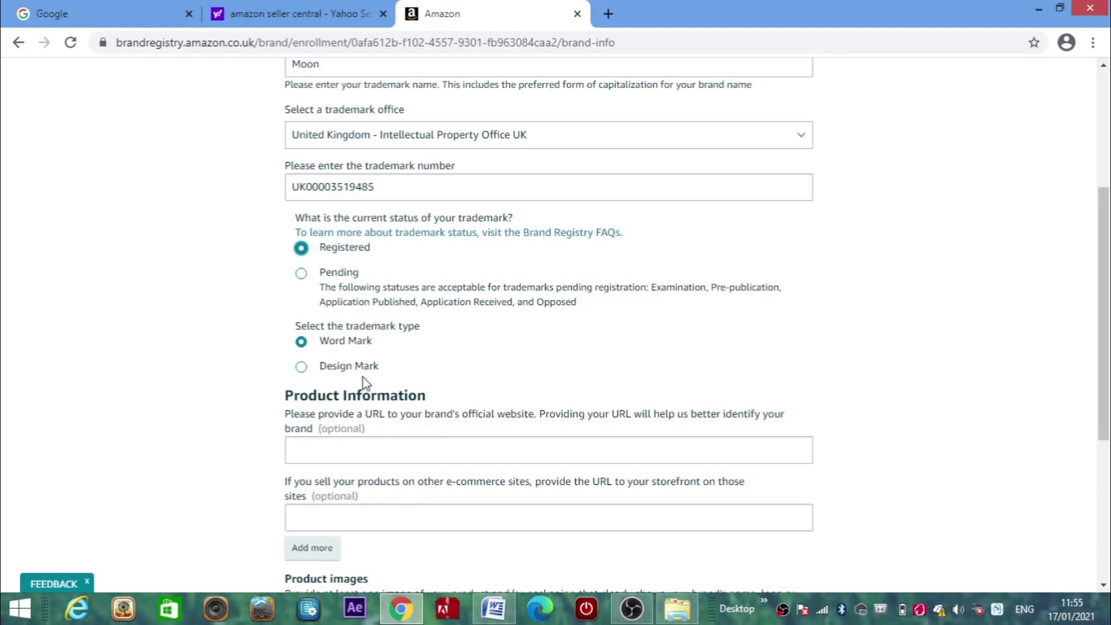
pyautogui.click(301, 367)
pyautogui.scroll(-1, 301, 373)
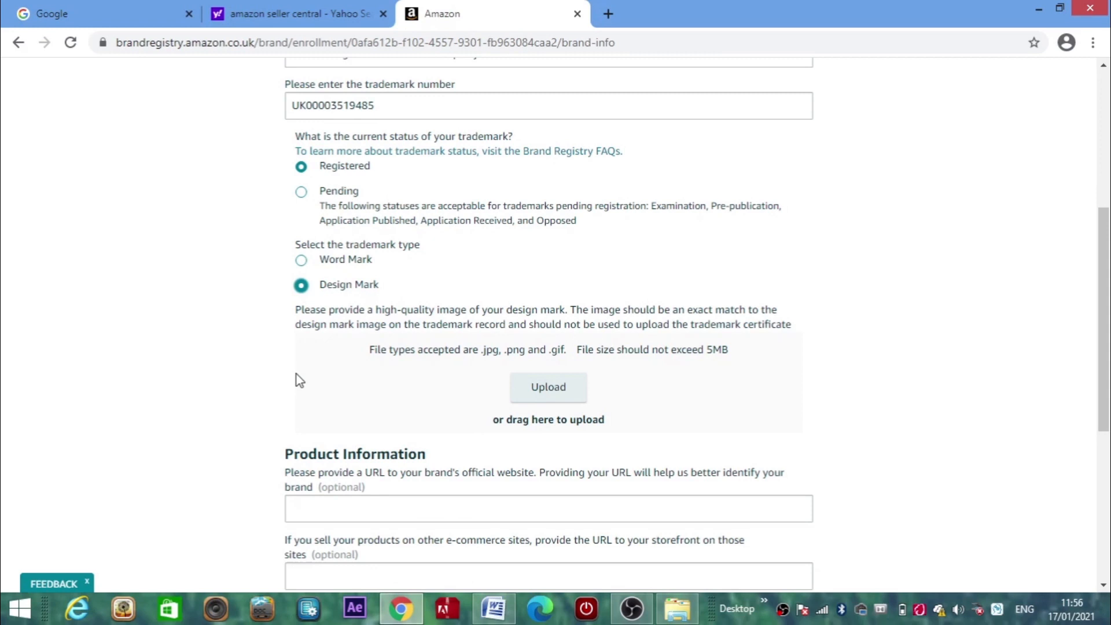
# Upload SmallLogo from the BRAND REGISTERY folder on the Desktop as the design mark image
pyautogui.click(554, 396)
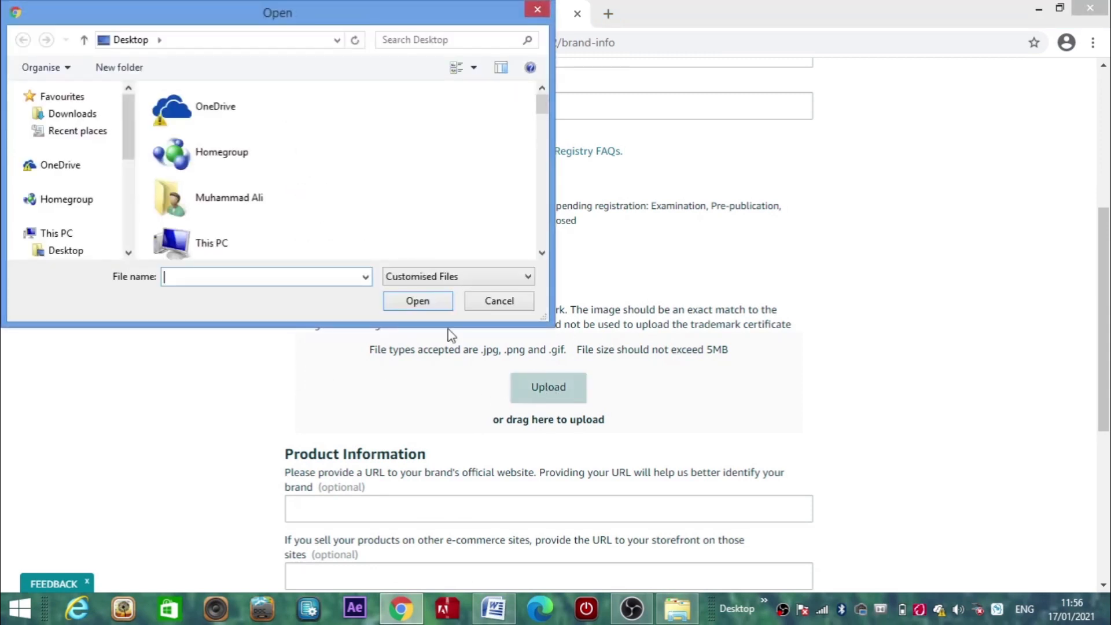
pyautogui.moveTo(131, 156); pyautogui.dragTo(132, 173)
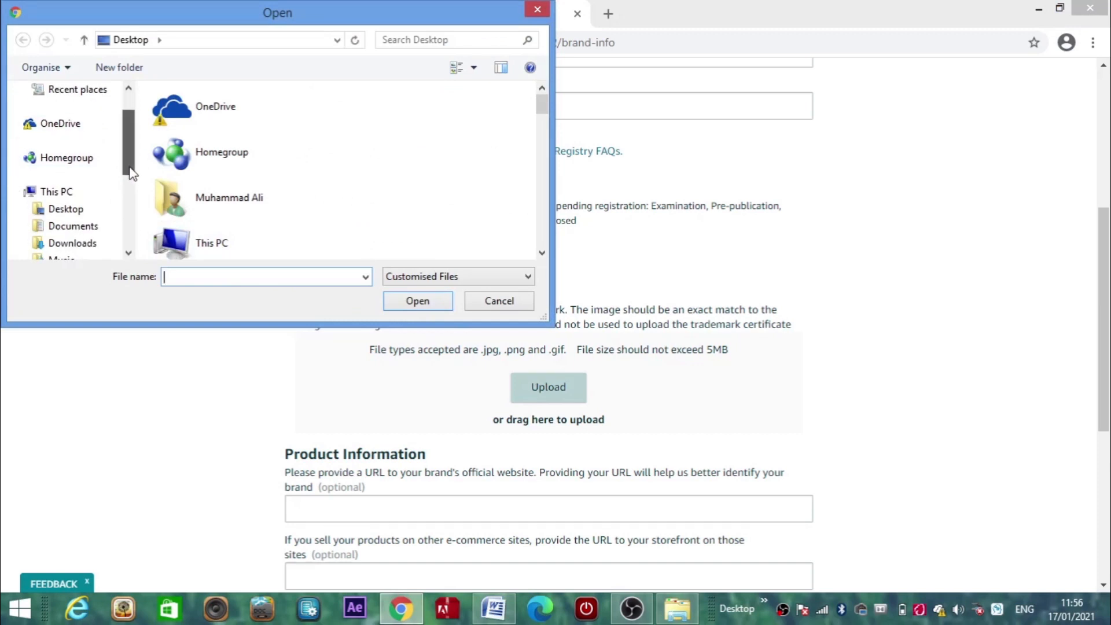
pyautogui.click(82, 214)
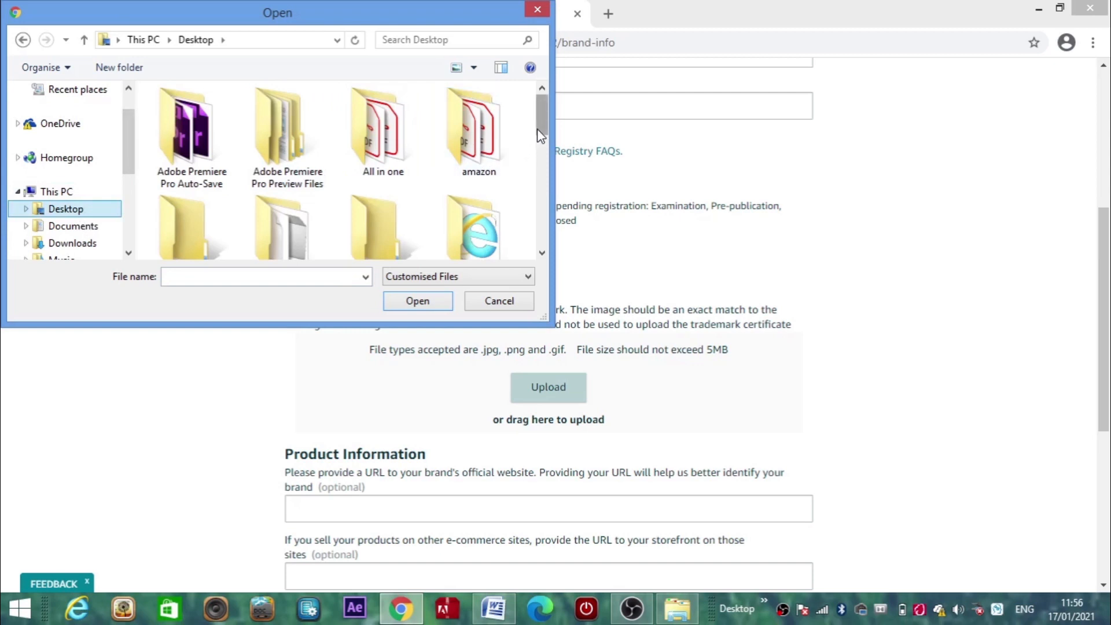
pyautogui.scroll(-2, 544, 144)
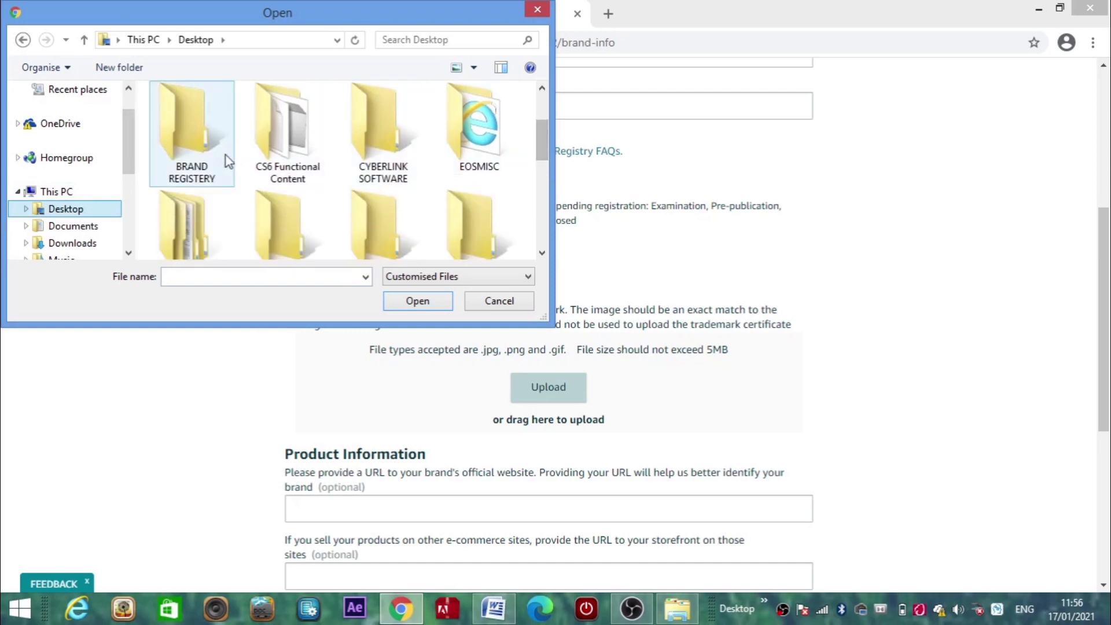
pyautogui.doubleClick(204, 140)
pyautogui.click(293, 121)
pyautogui.click(415, 301)
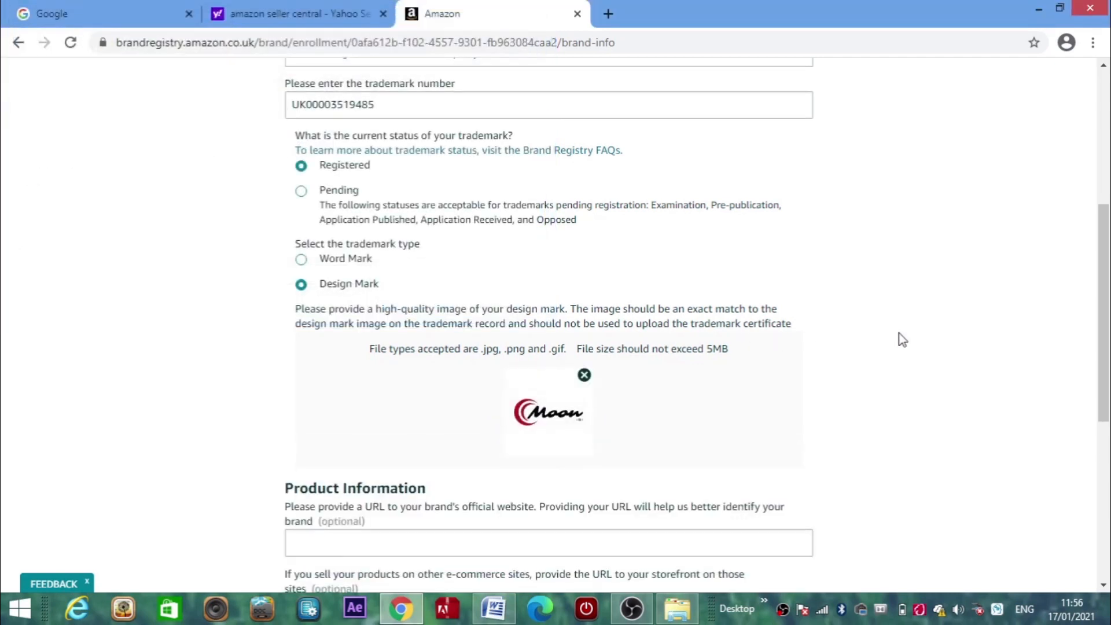
# Upload lov 3.jpg from the Desktop as the product image, leaving the optional URLs empty, and continue to the selling account information
pyautogui.scroll(-1, 897, 333)
pyautogui.scroll(-1, 880, 306)
pyautogui.scroll(-1, 882, 311)
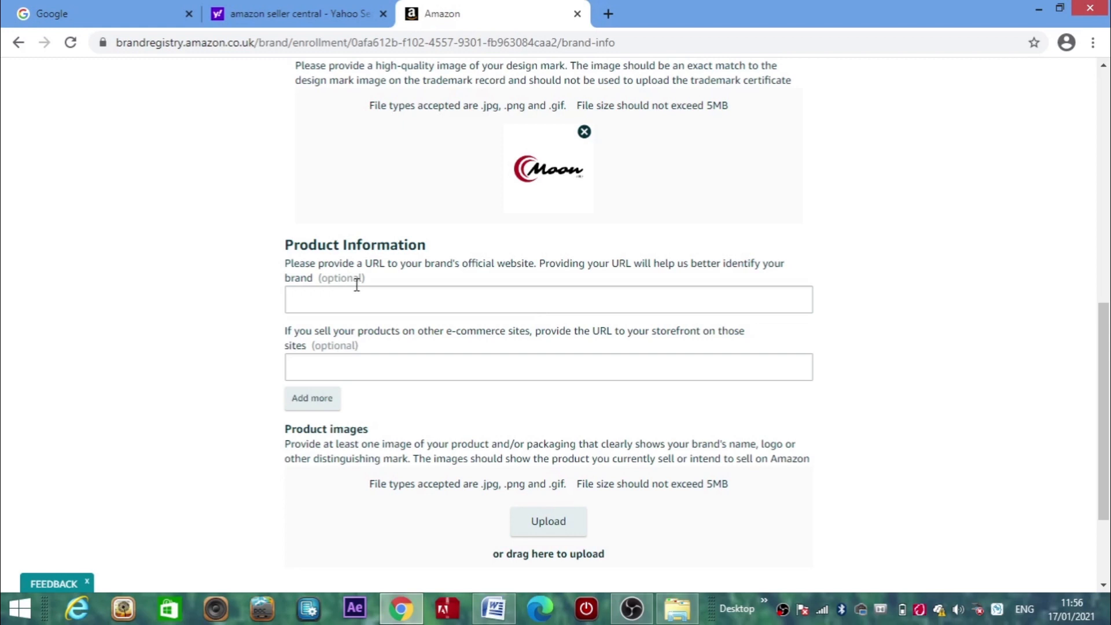
pyautogui.scroll(-1, 359, 370)
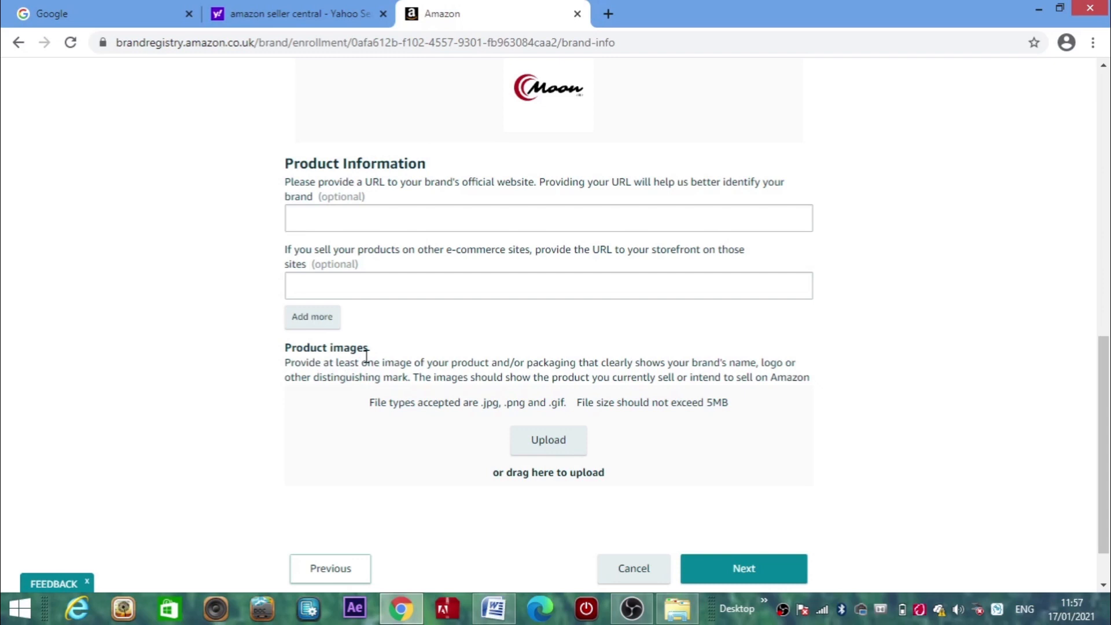
pyautogui.scroll(-1, 391, 450)
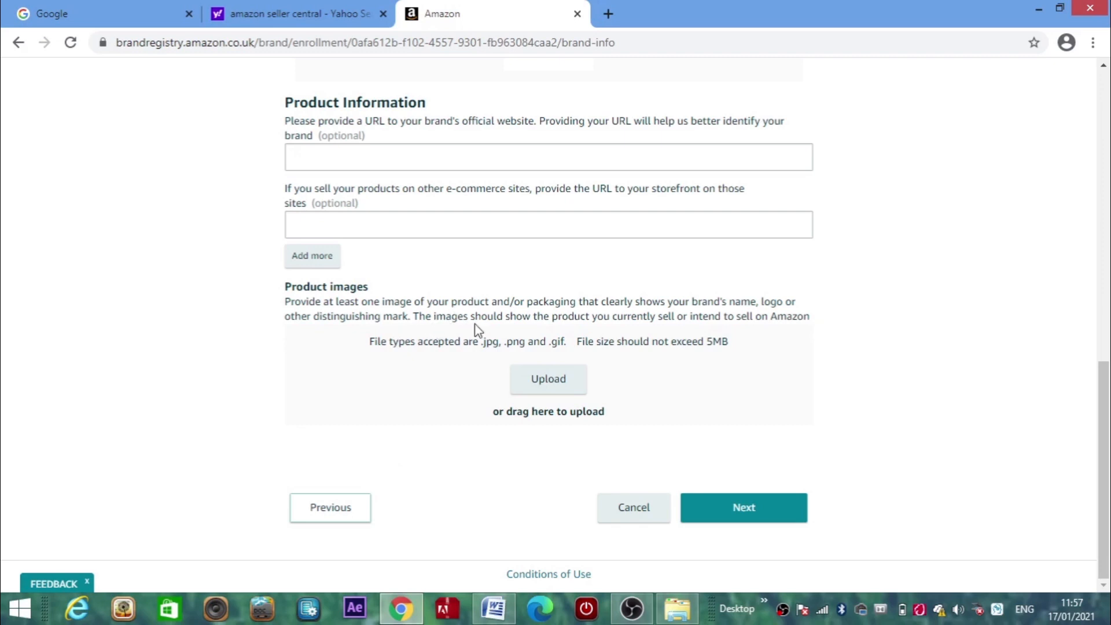
pyautogui.click(548, 386)
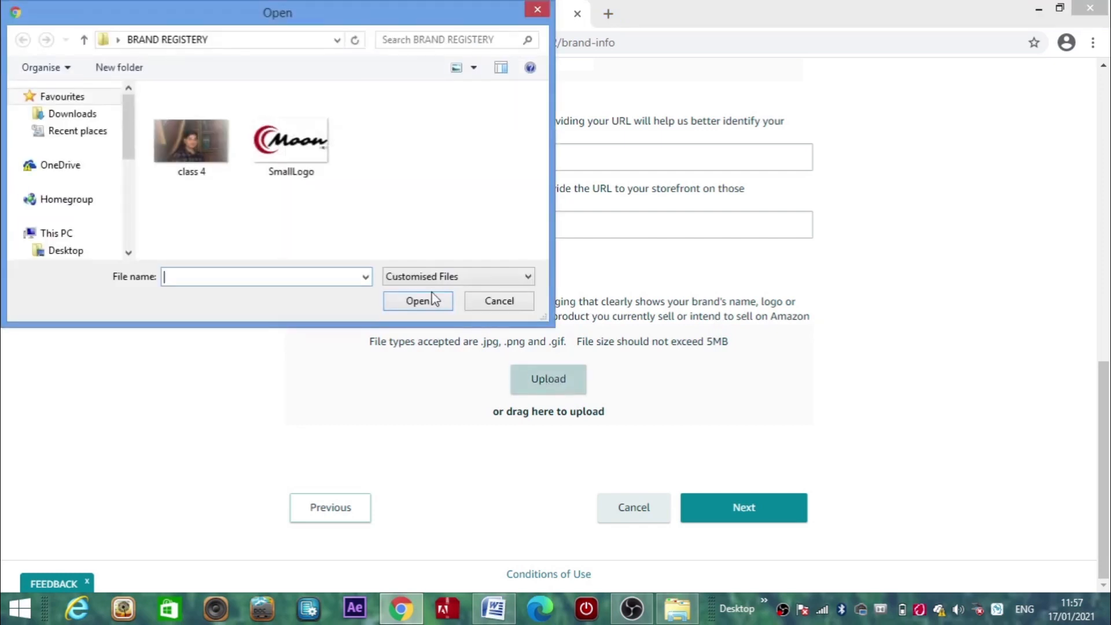
pyautogui.scroll(-1, 102, 199)
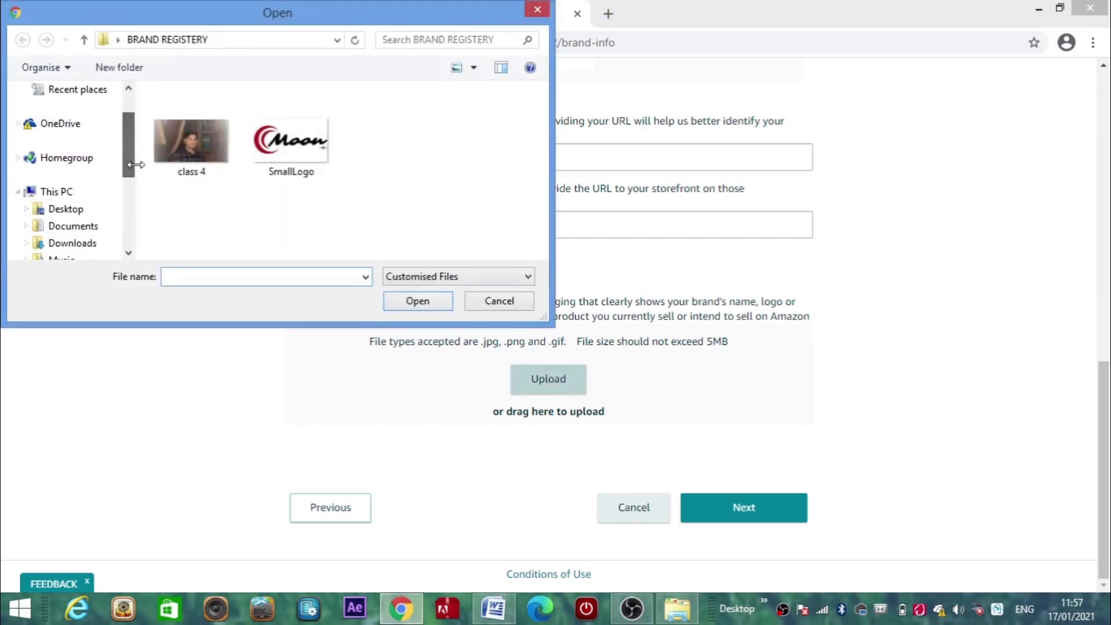
pyautogui.click(72, 210)
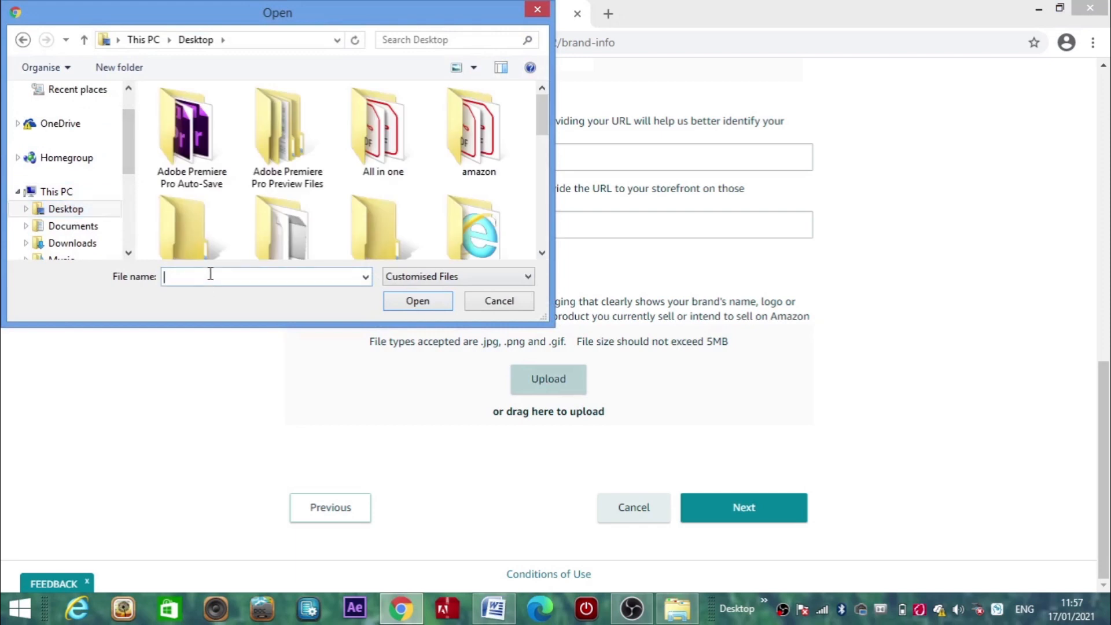
pyautogui.write('l')
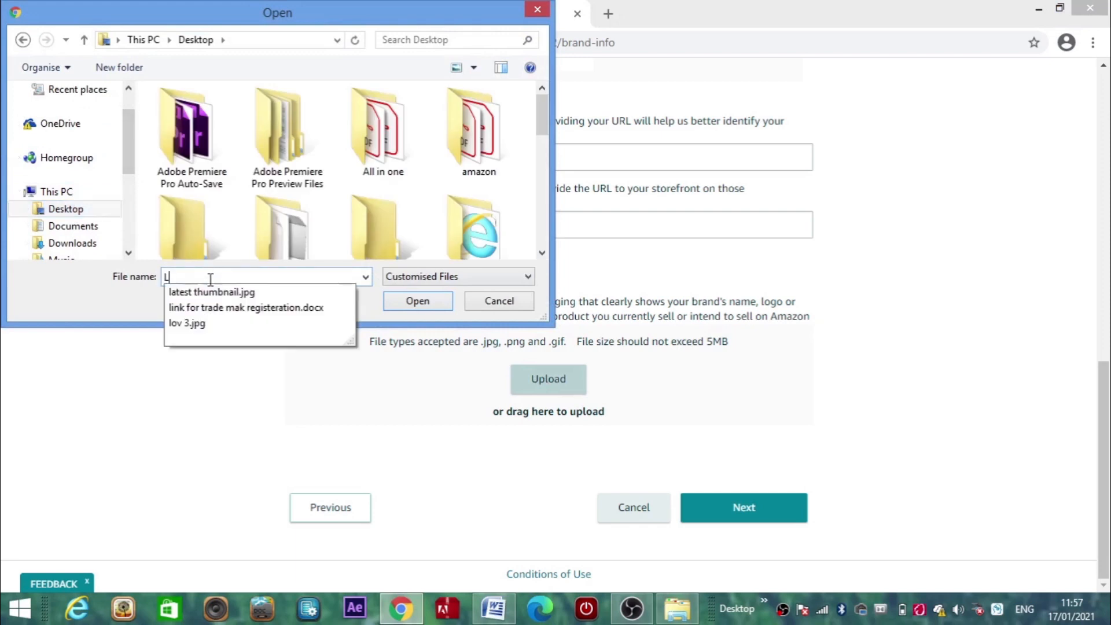
pyautogui.click(216, 324)
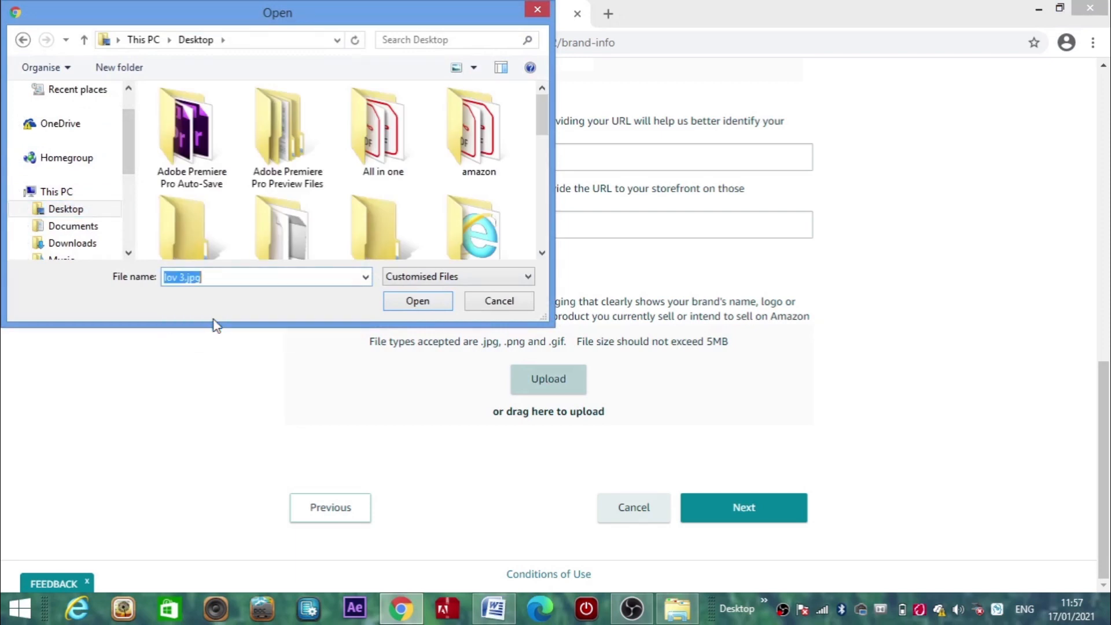
pyautogui.click(391, 303)
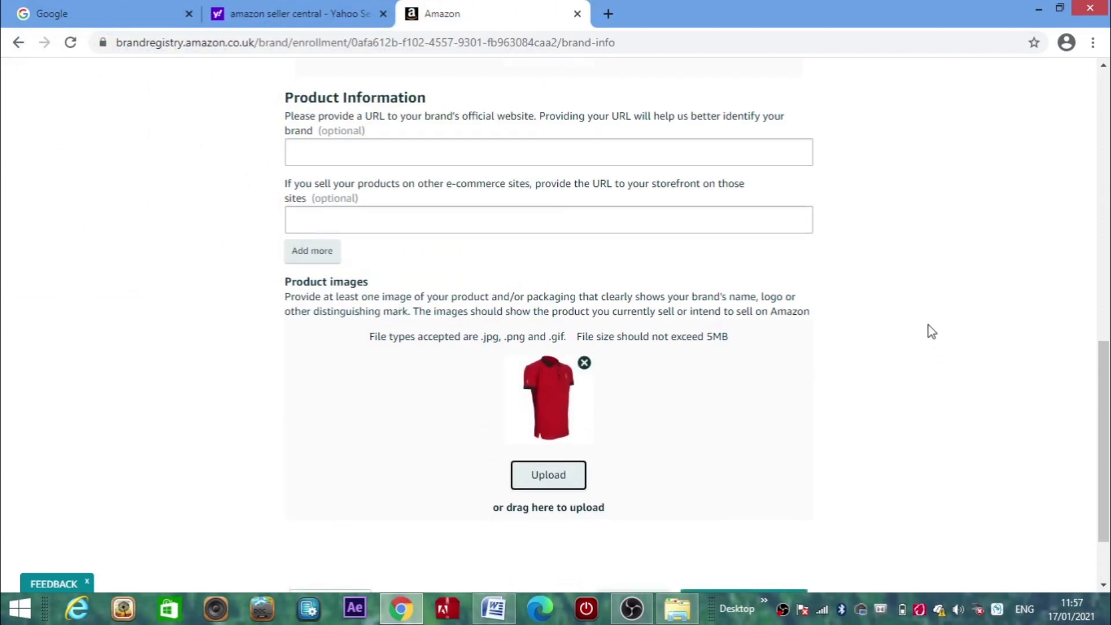
pyautogui.scroll(-2, 931, 332)
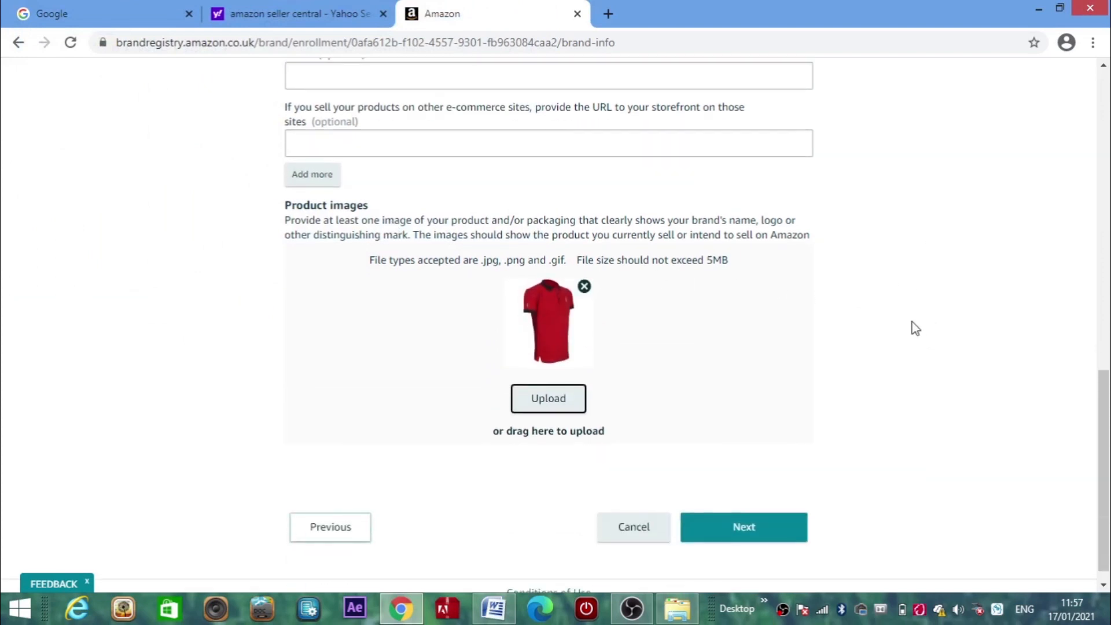
pyautogui.click(777, 509)
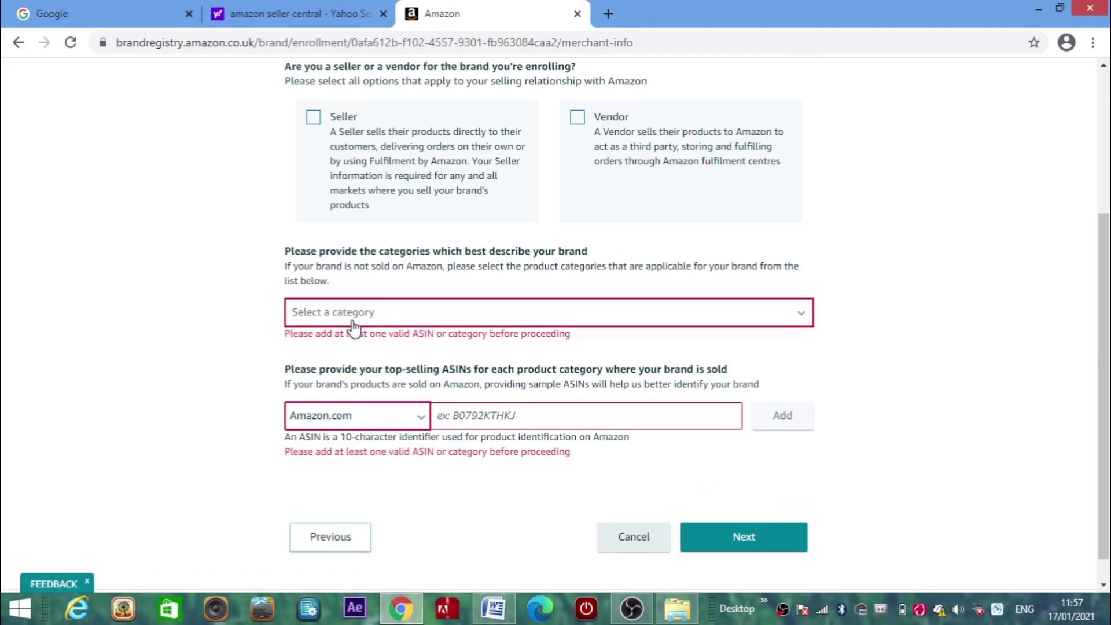
# Declare the relationship to the Moon brand as Seller in the selling account information
pyautogui.scroll(4, 454, 367)
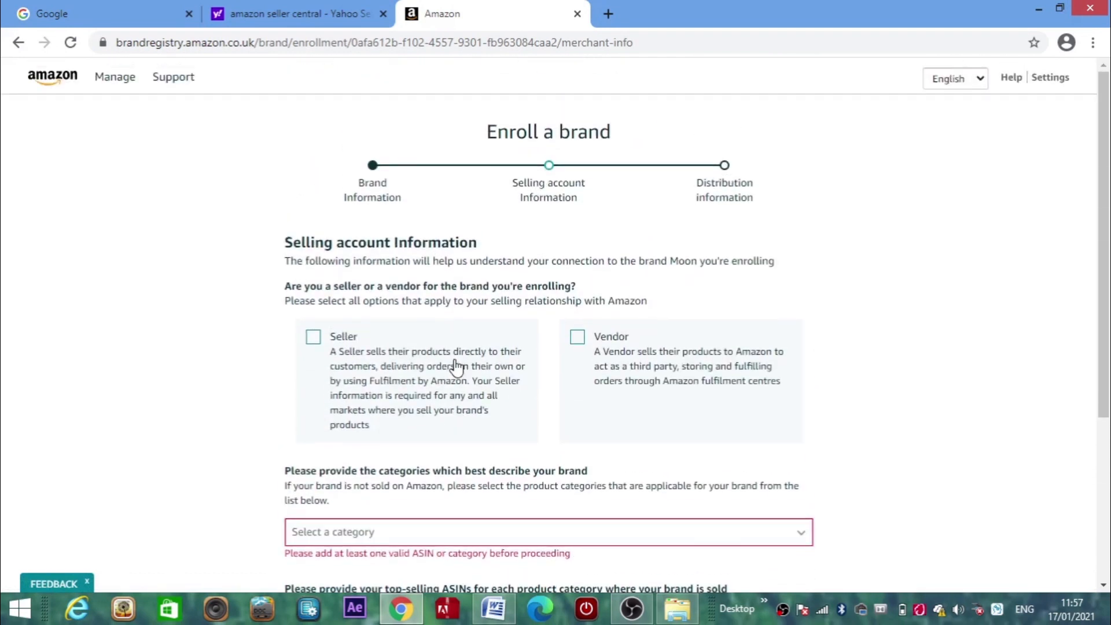
pyautogui.scroll(-2, 456, 366)
pyautogui.scroll(-2, 453, 365)
pyautogui.scroll(2, 449, 355)
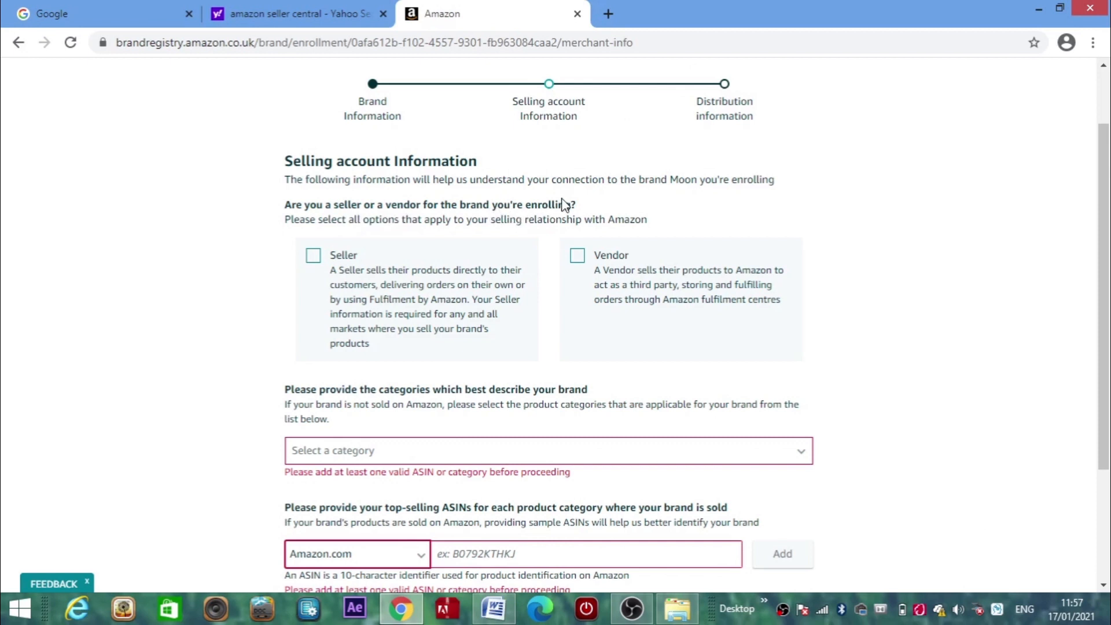
pyautogui.click(317, 263)
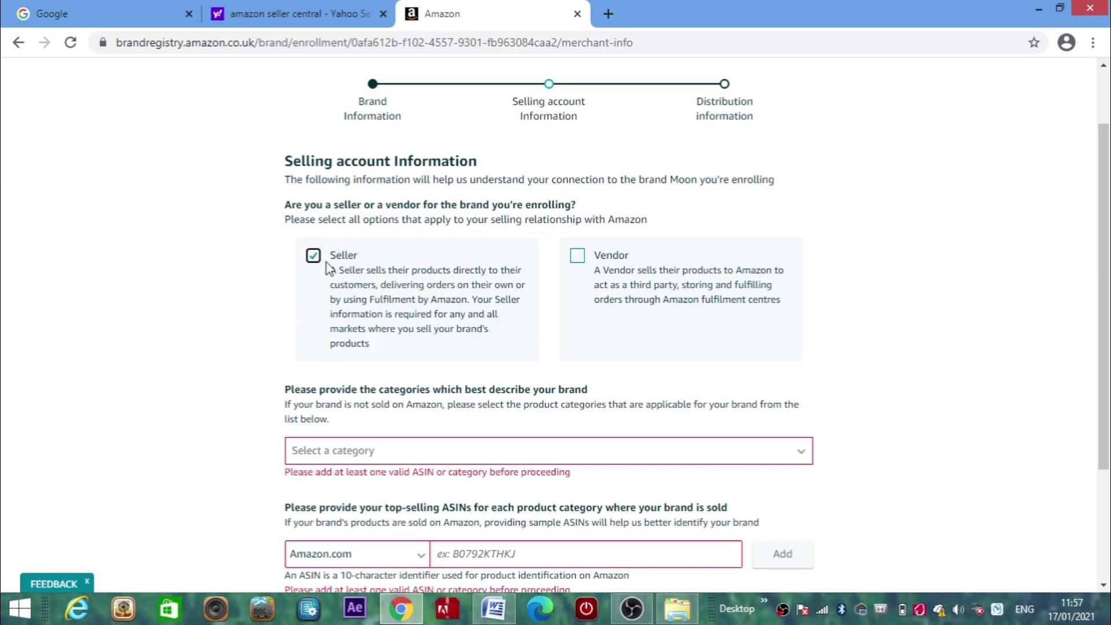
# Add Sports & Outdoors as the brand's category, leave the ASIN empty, and continue to the distribution information
pyautogui.scroll(-3, 327, 266)
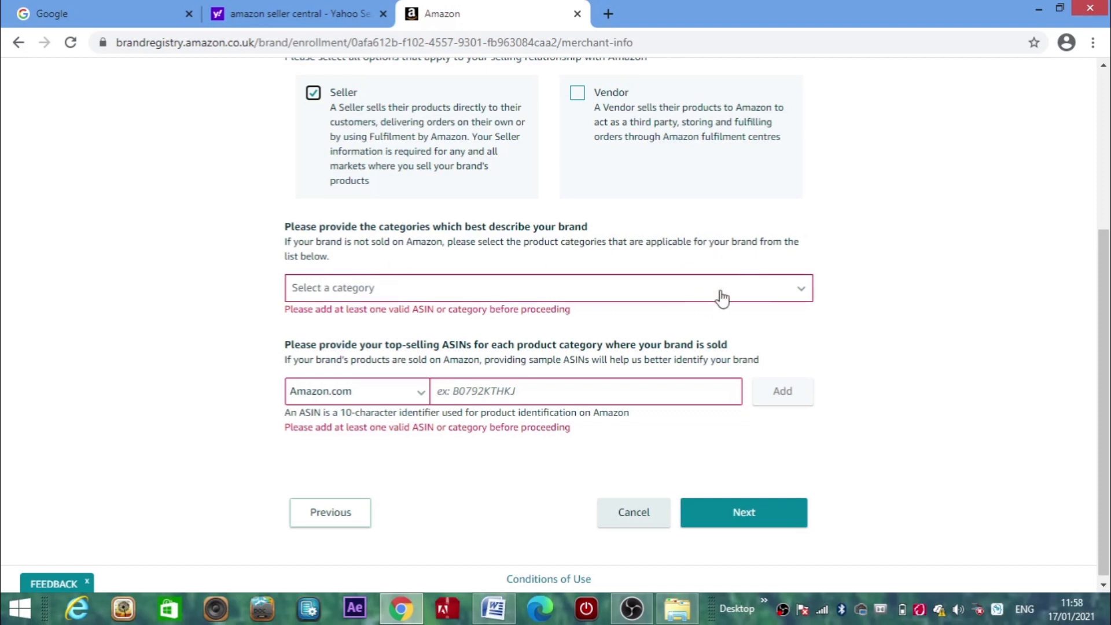
pyautogui.click(797, 292)
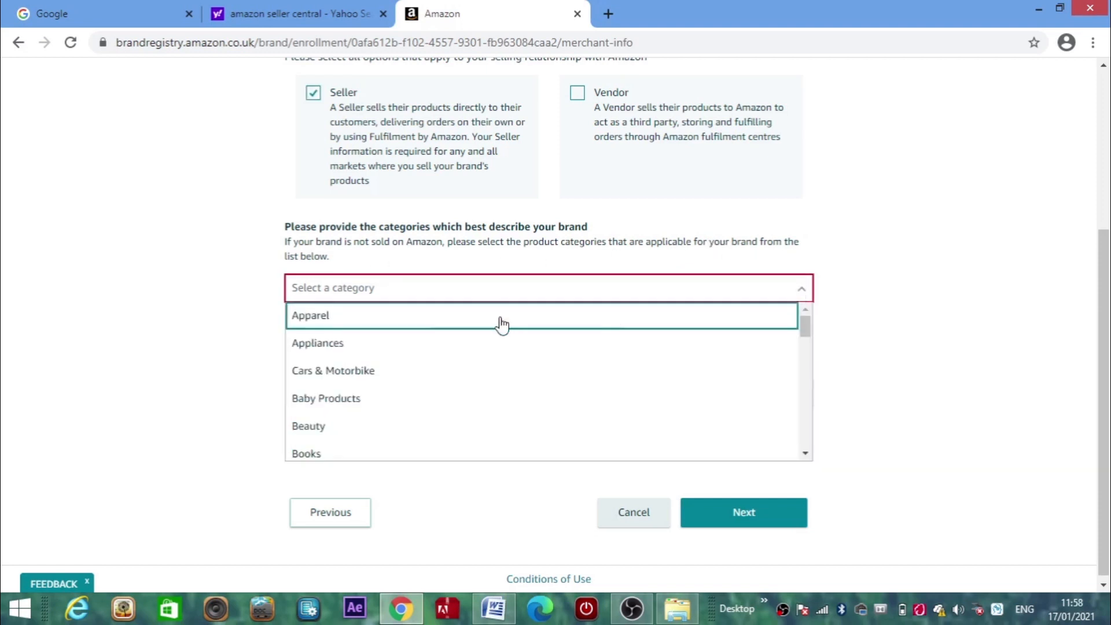
pyautogui.scroll(-2, 332, 363)
pyautogui.scroll(-4, 332, 363)
pyautogui.scroll(-3, 331, 363)
pyautogui.scroll(-3, 332, 363)
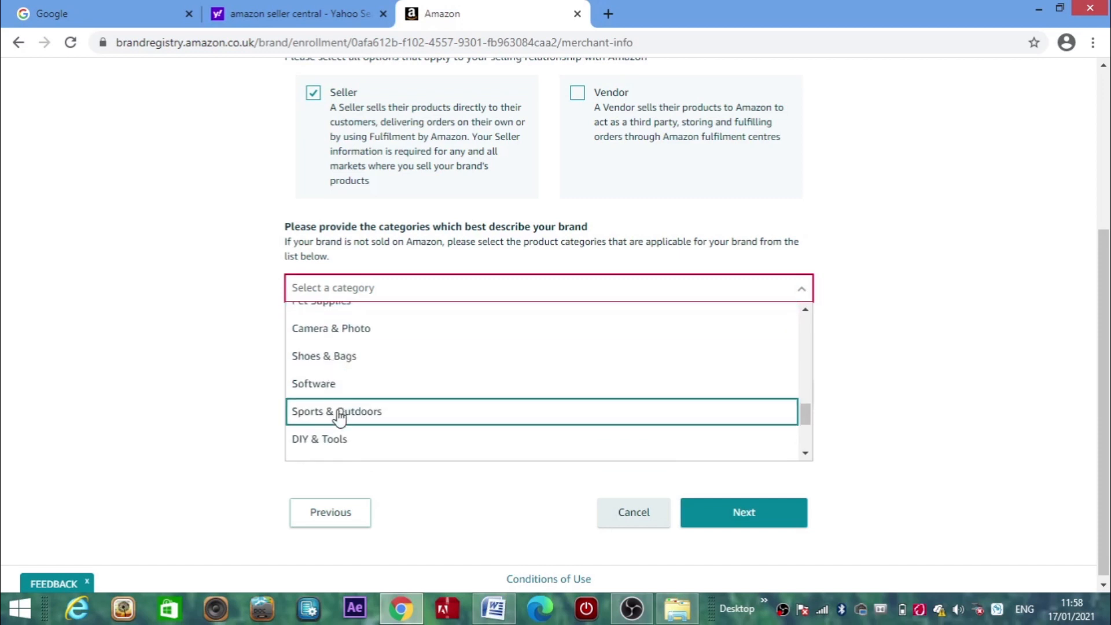
pyautogui.click(339, 412)
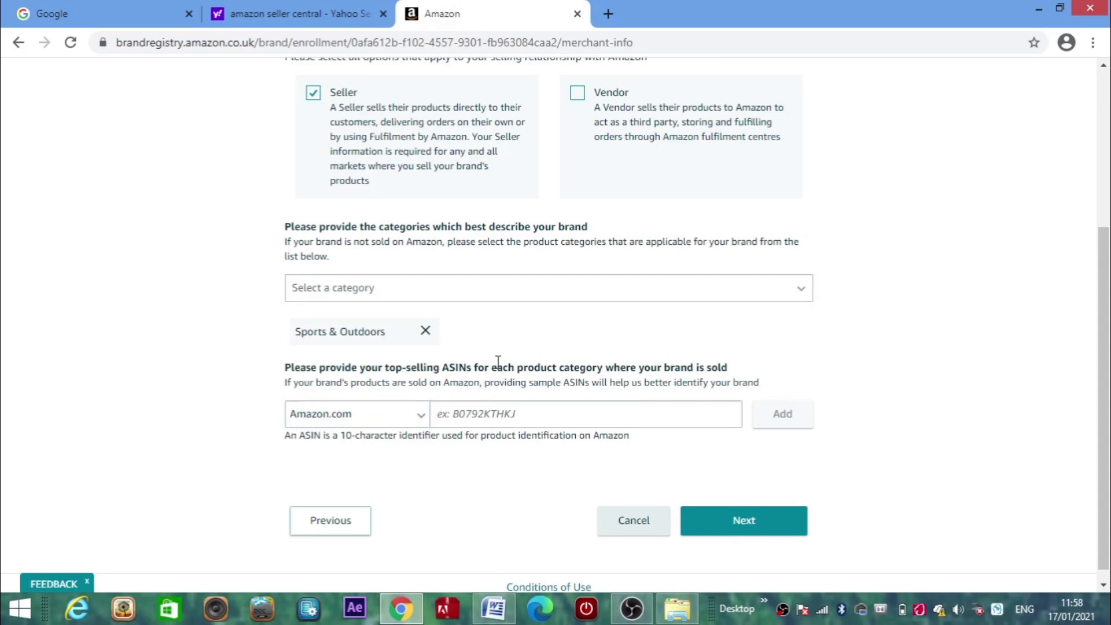
pyautogui.scroll(-1, 497, 361)
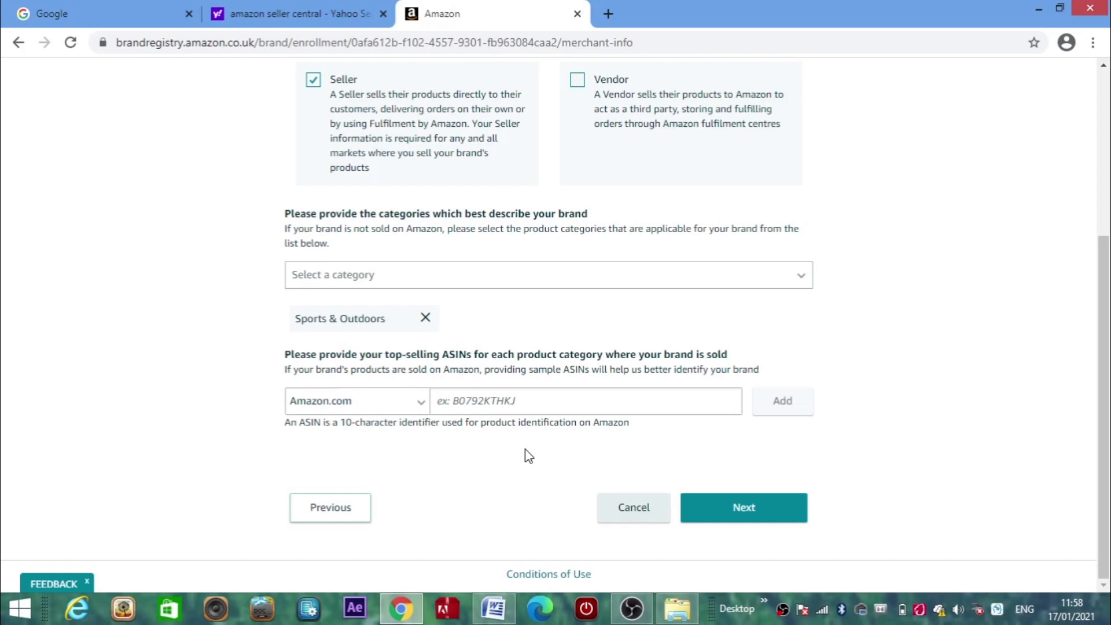
pyautogui.click(734, 522)
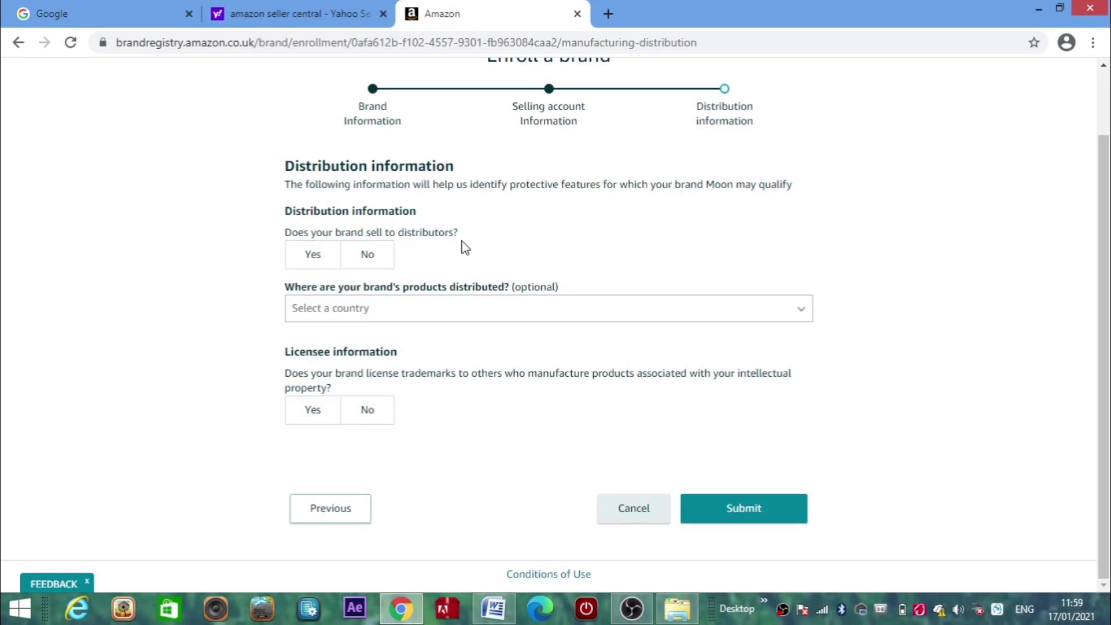
# Answer No to selling to distributors and to licensing trademarks, submit the application, and return to the Brand Registry home page
pyautogui.click(383, 266)
pyautogui.click(335, 306)
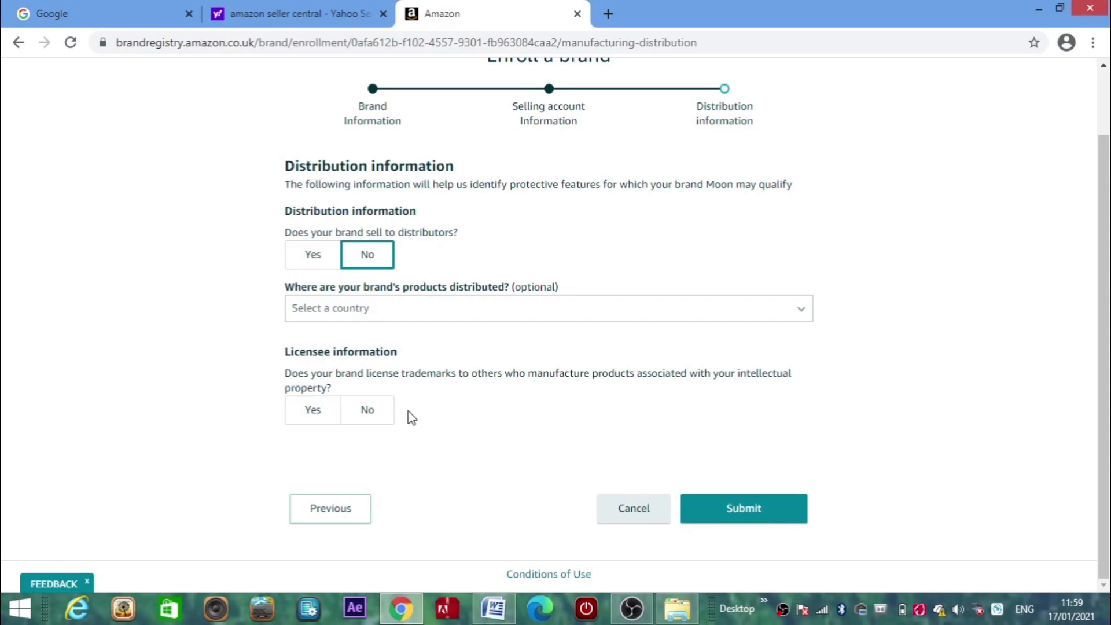
pyautogui.click(374, 423)
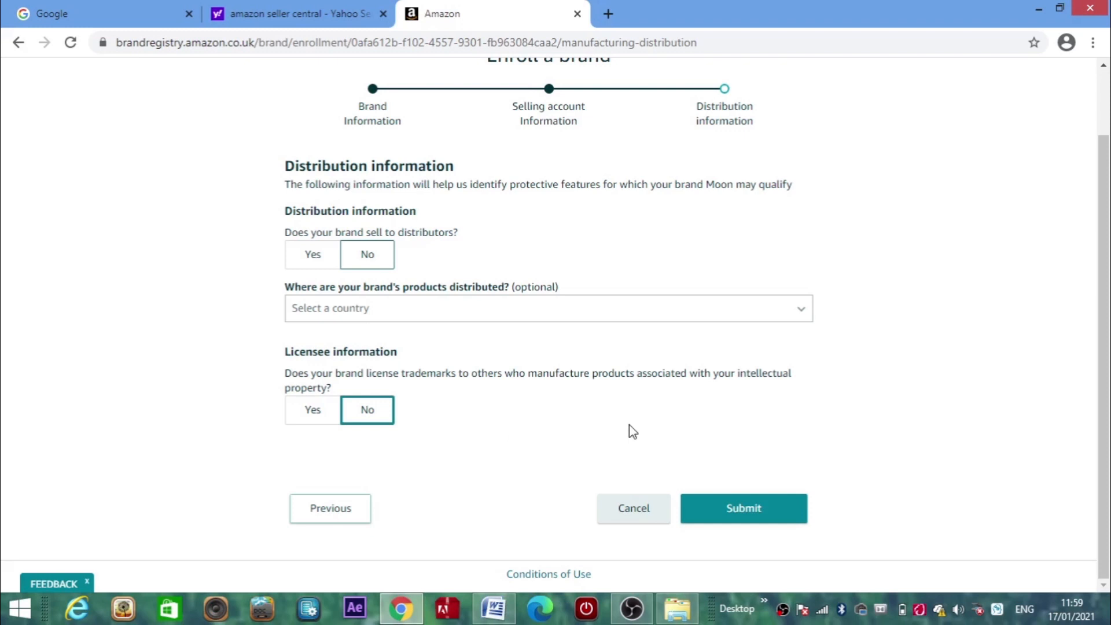
pyautogui.click(754, 511)
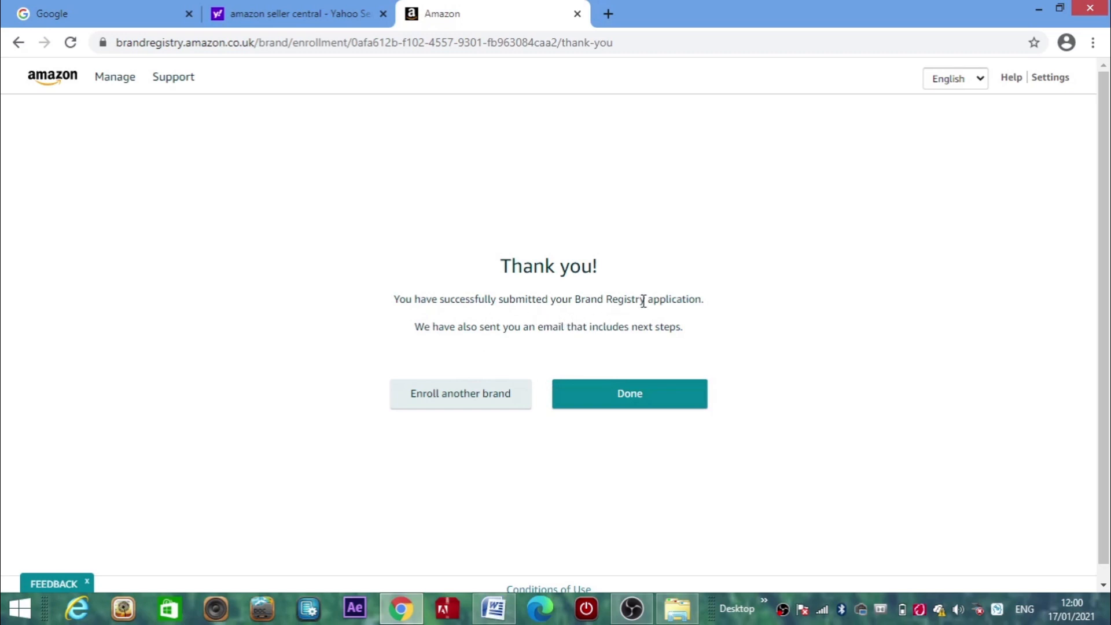
pyautogui.click(671, 402)
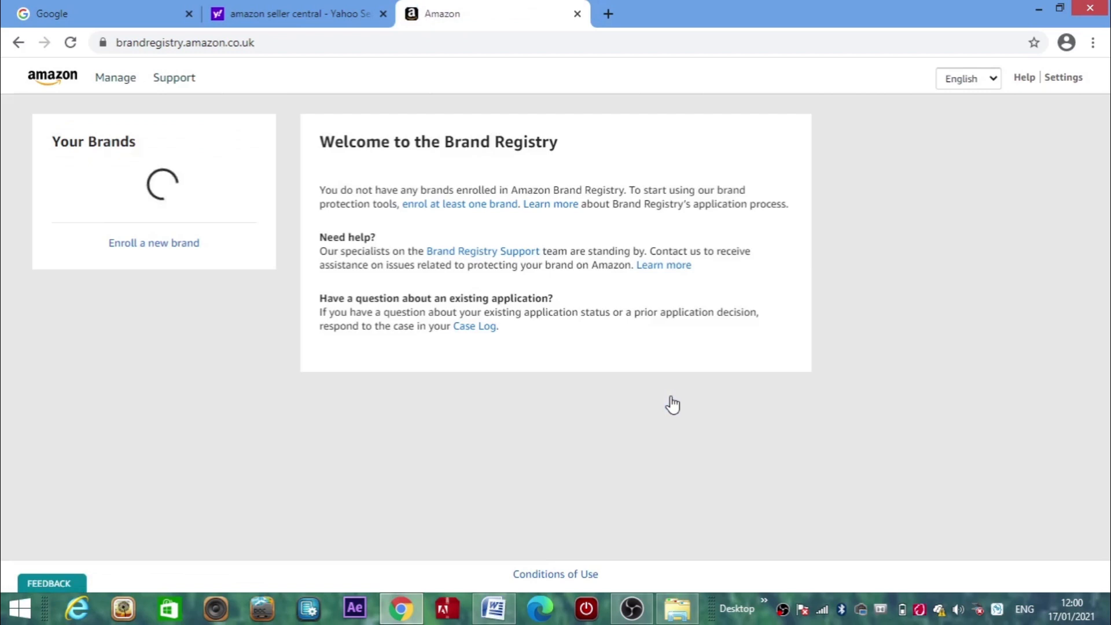